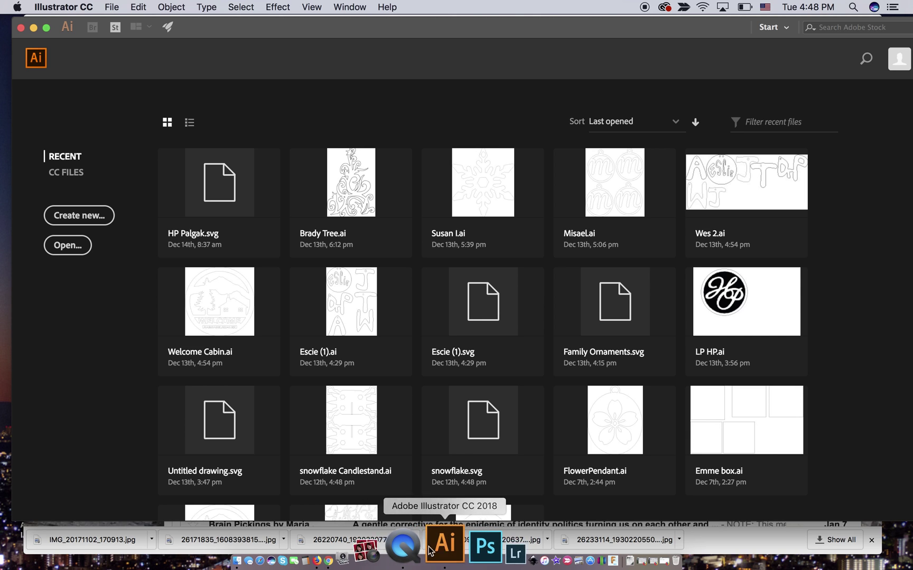
Switch to Finder, locate Adobe Illustrator CC 2018 in the Applications folder and try to add it to the Dock
{"action": "left_click", "coordinate": [303, 549]}
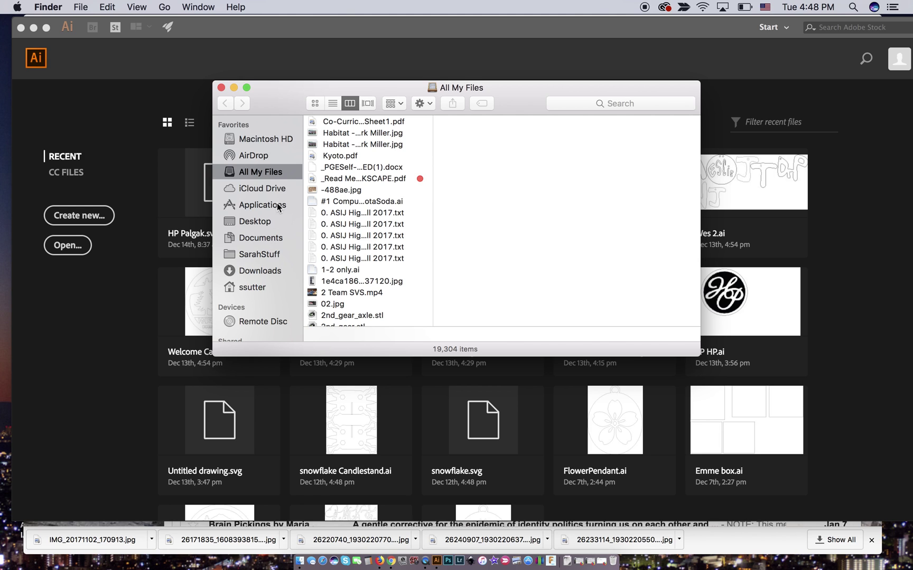
{"action": "left_click", "coordinate": [269, 205]}
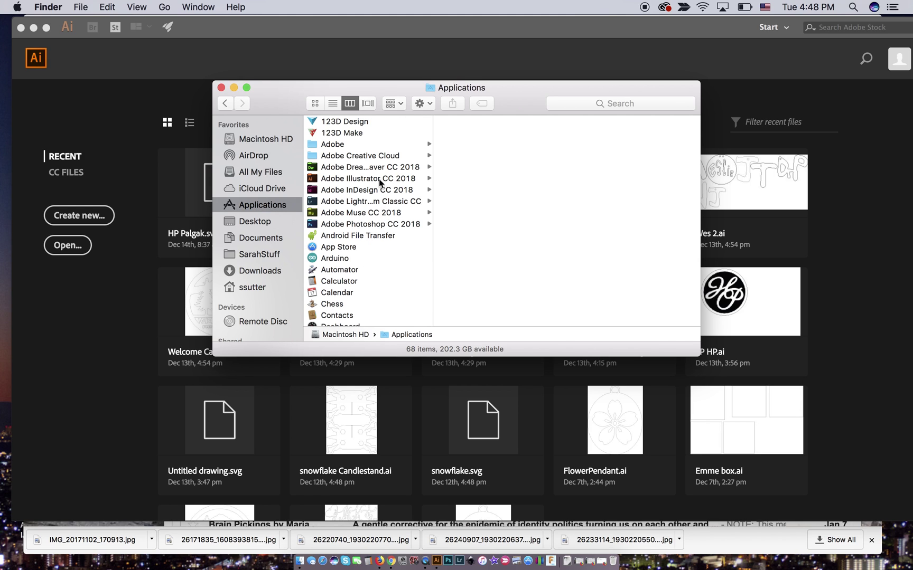
{"action": "left_click", "coordinate": [369, 178]}
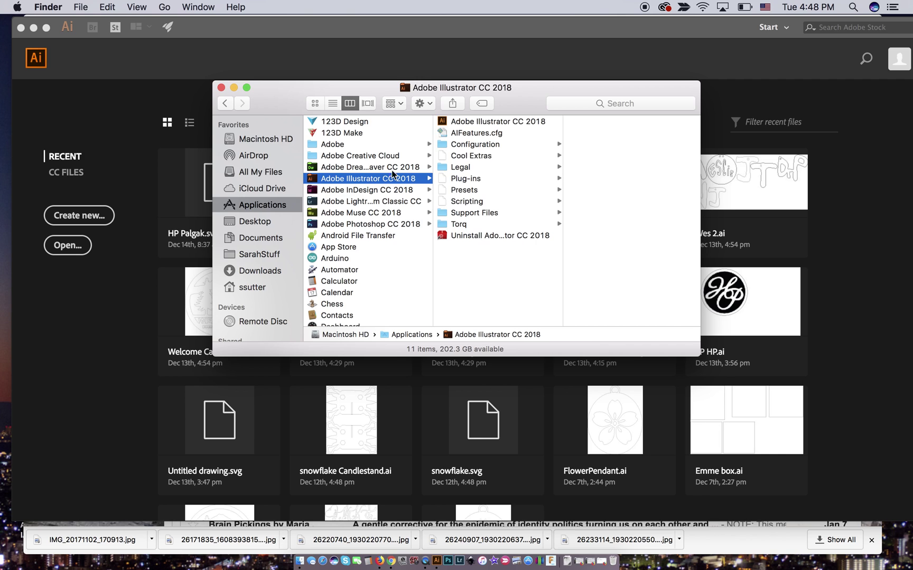
{"action": "left_click", "coordinate": [489, 122]}
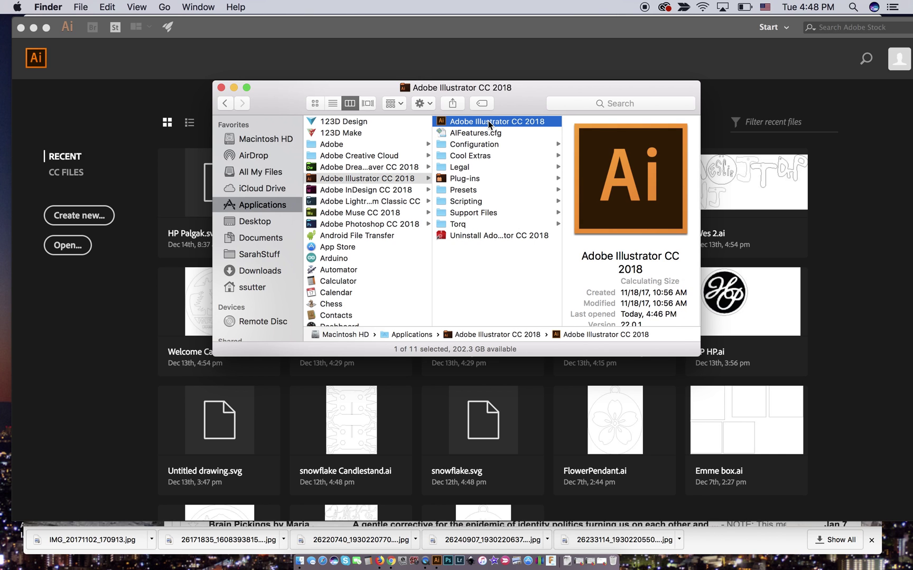
{"action": "left_click_drag", "start_coordinate": [628, 188], "coordinate": [505, 523]}
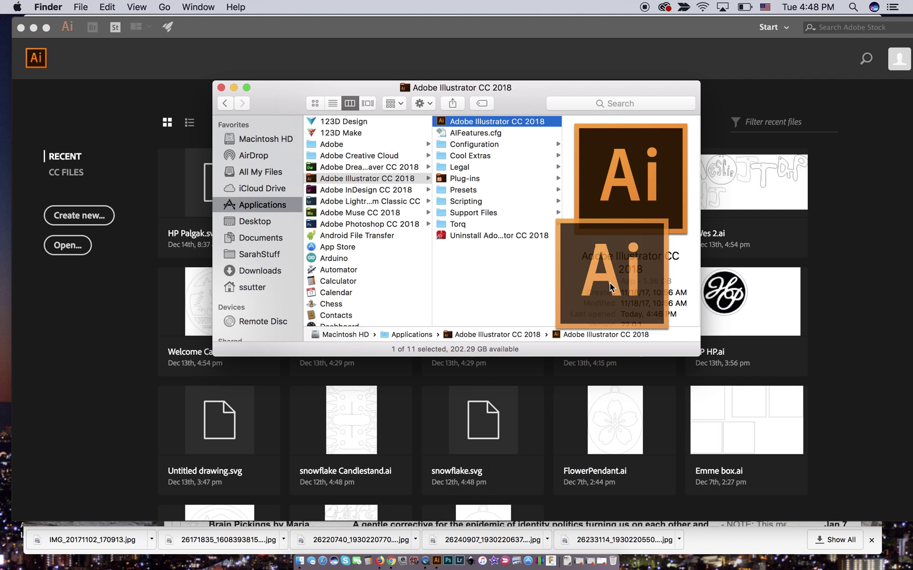
{"action": "left_click", "coordinate": [221, 88]}
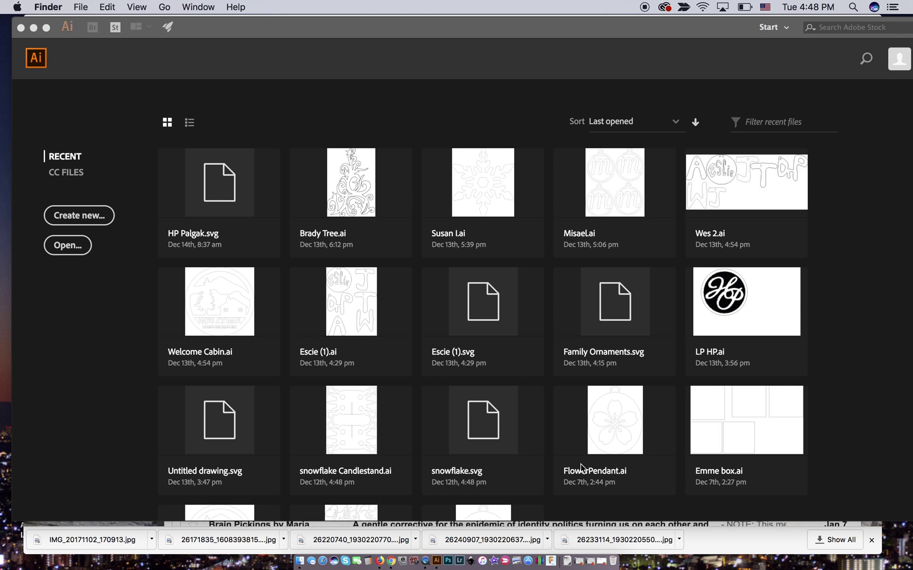
Start a new document and show all the blank presets for the Print category
{"action": "scroll", "coordinate": [580, 464], "scroll_direction": "down", "scroll_amount": 3}
{"action": "scroll", "coordinate": [581, 464], "scroll_direction": "up", "scroll_amount": 3}
{"action": "left_click", "coordinate": [95, 221]}
{"action": "left_click", "coordinate": [95, 220]}
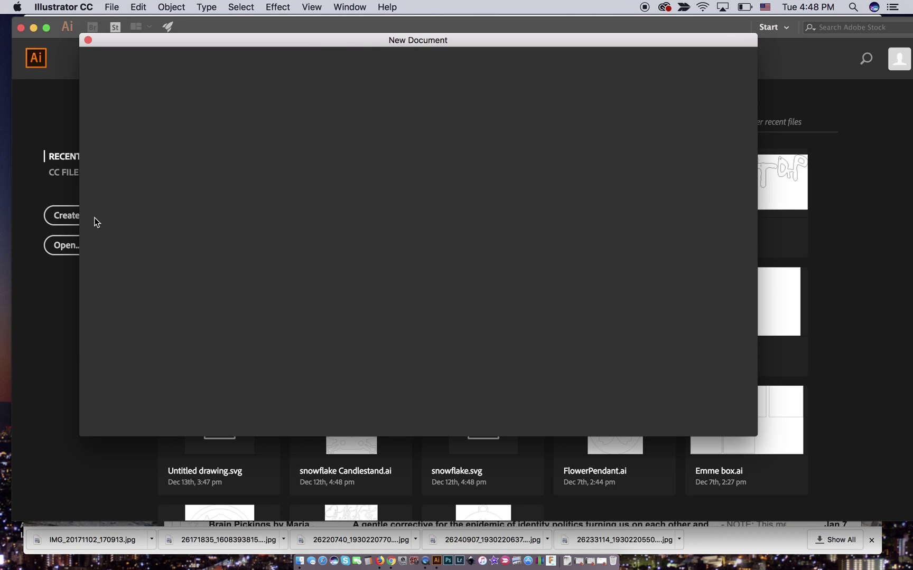
{"action": "left_click_drag", "start_coordinate": [342, 41], "coordinate": [371, 46]}
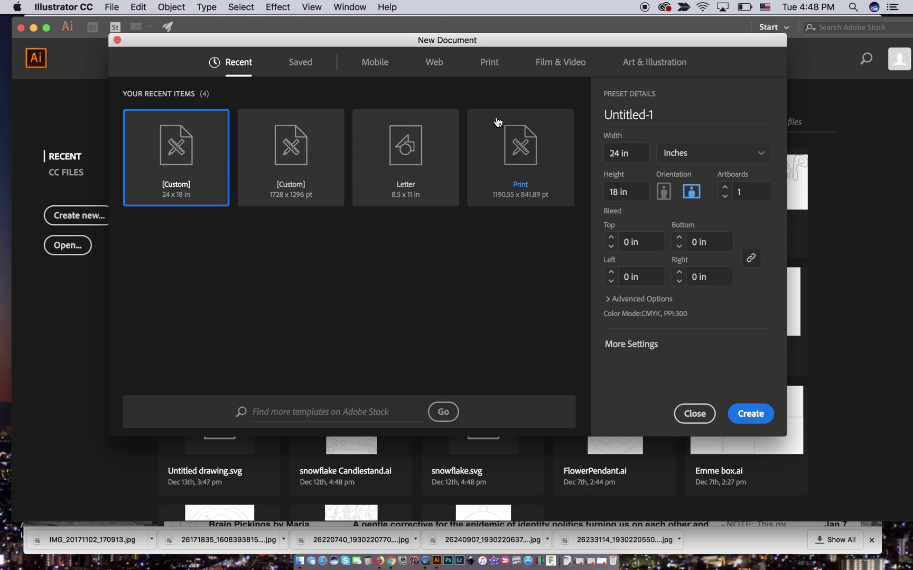
{"action": "left_click", "coordinate": [491, 64]}
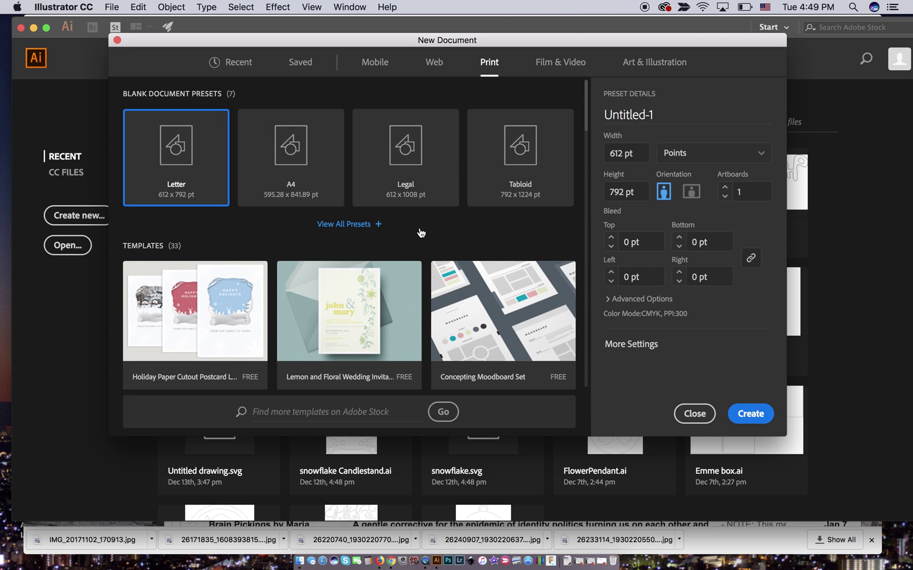
{"action": "left_click", "coordinate": [354, 228]}
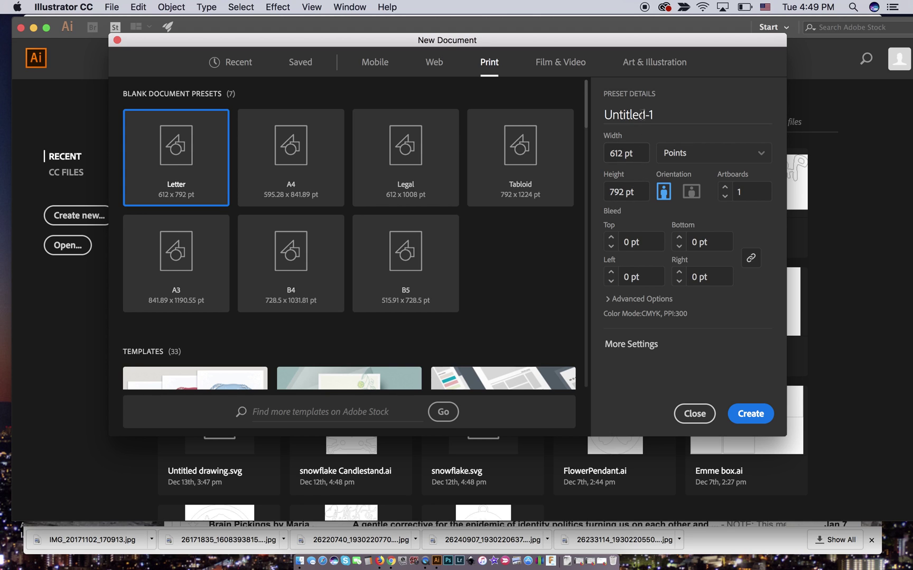
Set the new document's units to inches, with a width of 24 and a height of 18, and create it
{"action": "left_click", "coordinate": [630, 154]}
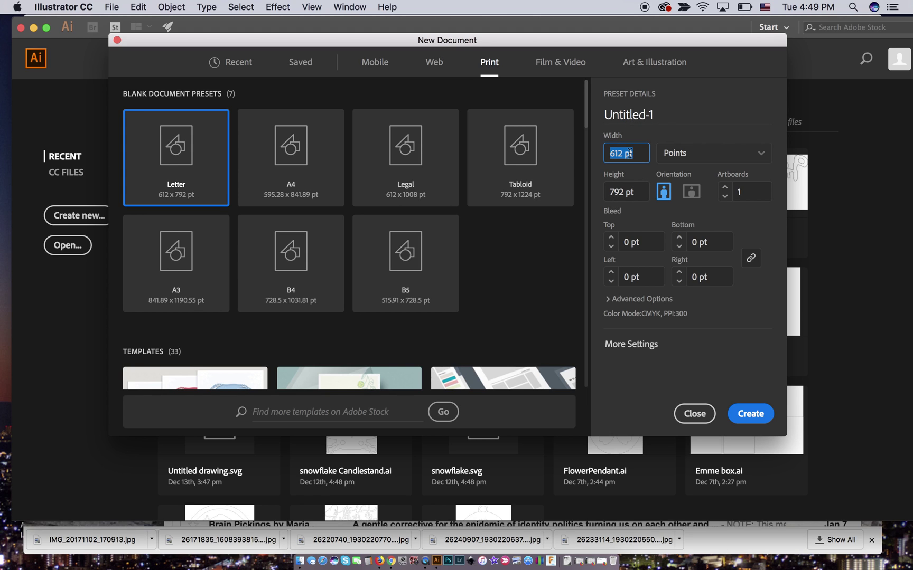
{"action": "left_click", "coordinate": [710, 158]}
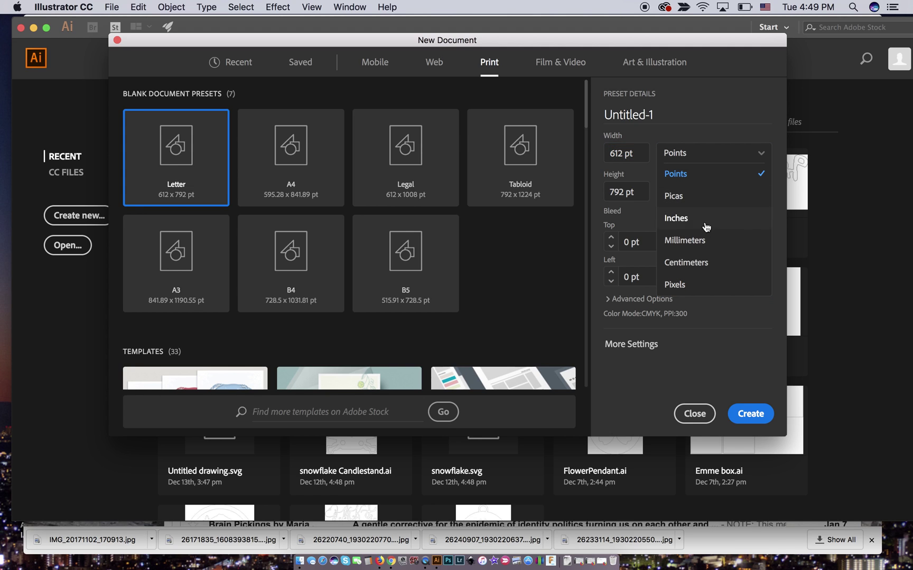
{"action": "left_click", "coordinate": [694, 220]}
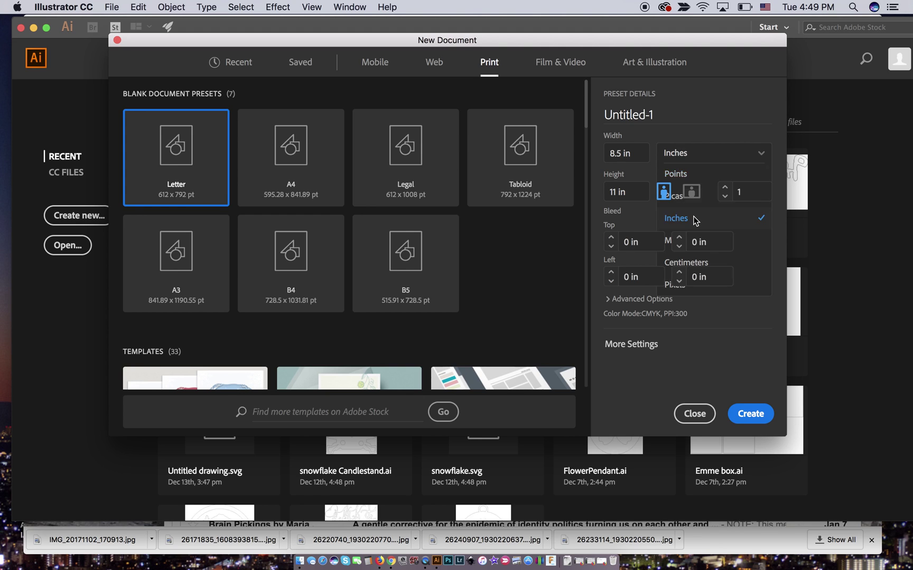
{"action": "left_click", "coordinate": [638, 153]}
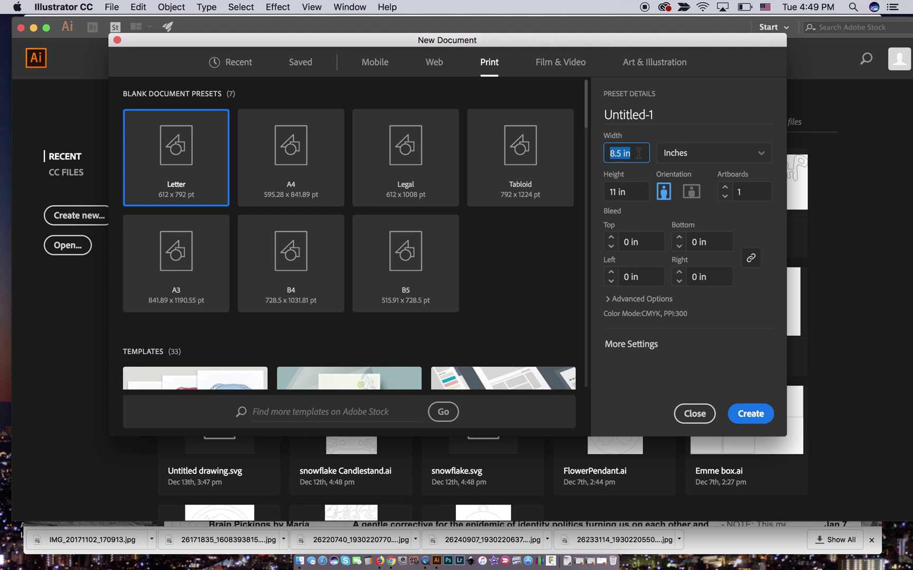
{"action": "type", "text": "24"}
{"action": "left_click", "coordinate": [630, 193]}
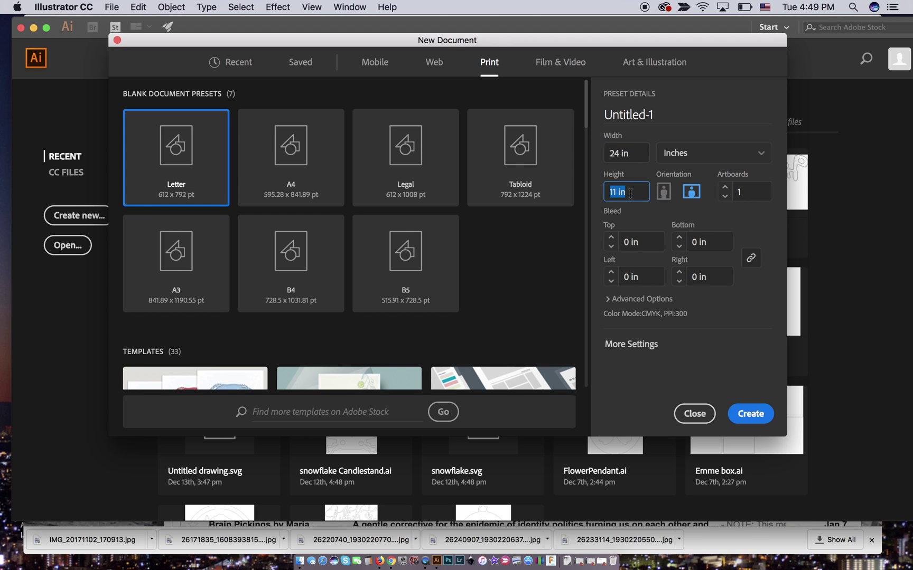
{"action": "type", "text": "18"}
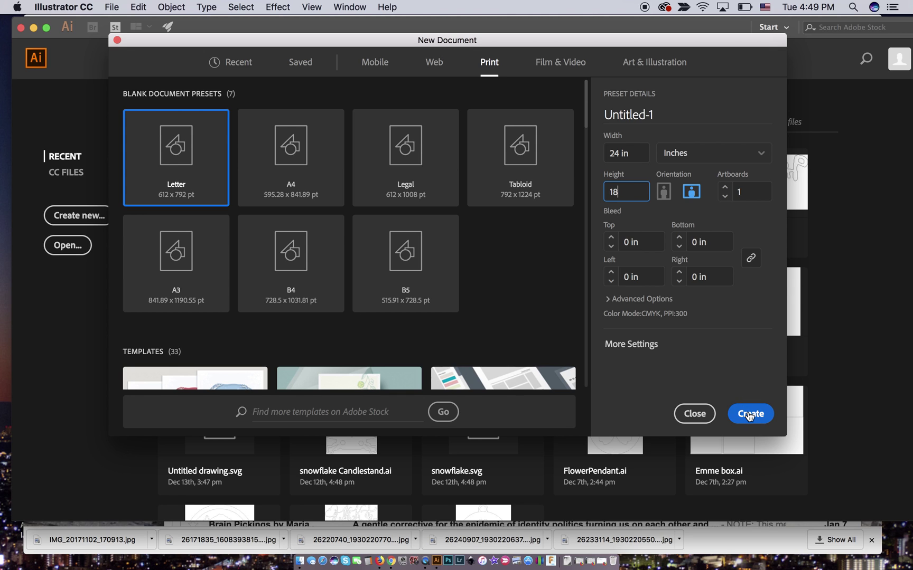
{"action": "left_click", "coordinate": [749, 415]}
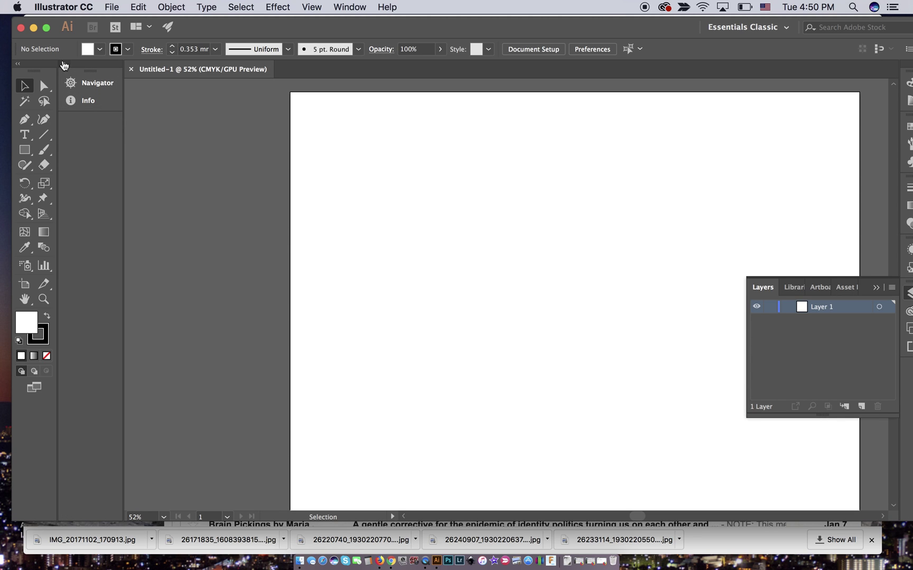
Move and resize the program window to fit the screen, with the whole artboard in view at 33.33% zoom
{"action": "left_click", "coordinate": [63, 64]}
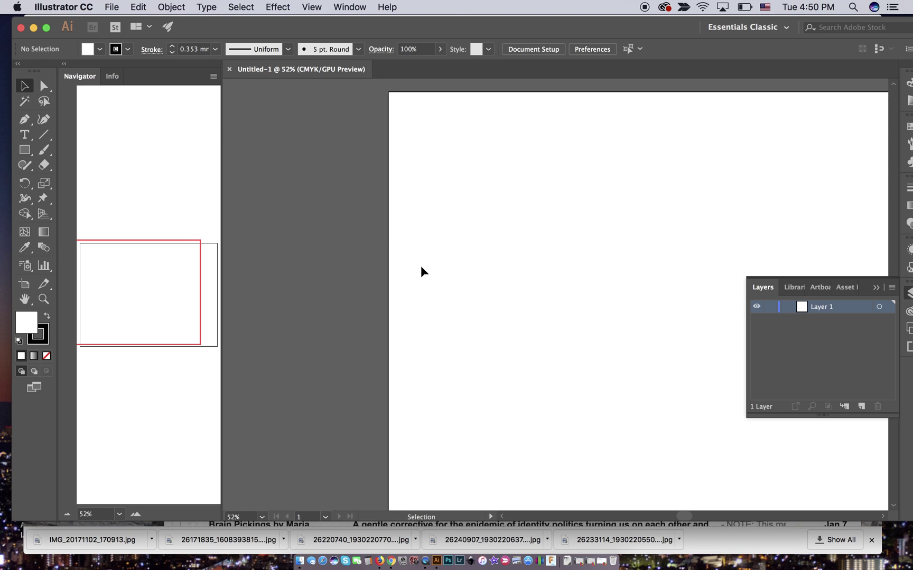
{"action": "left_click", "coordinate": [63, 64]}
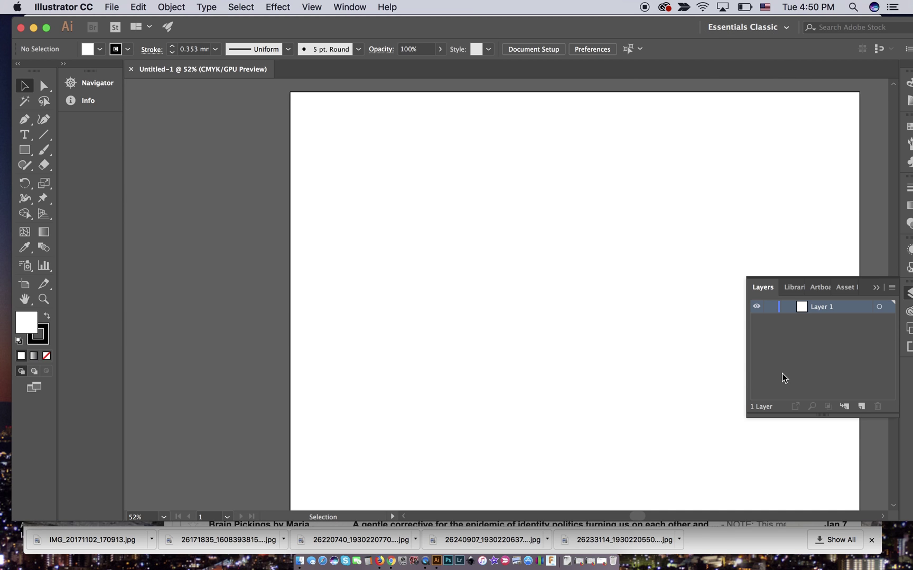
{"action": "left_click_drag", "start_coordinate": [559, 32], "coordinate": [544, 27]}
{"action": "left_click_drag", "start_coordinate": [907, 522], "coordinate": [830, 510]}
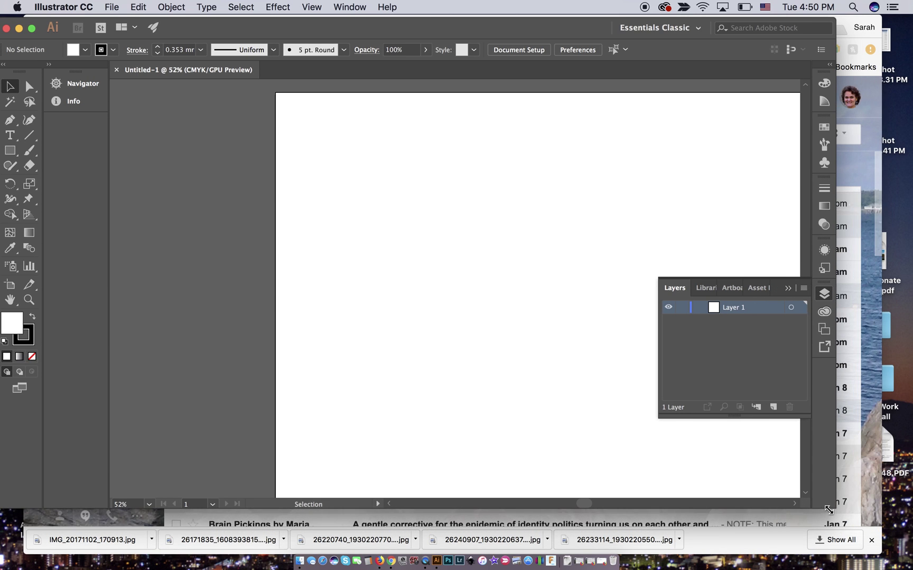
{"action": "scroll", "coordinate": [557, 352], "scroll_direction": "right", "scroll_amount": 5}
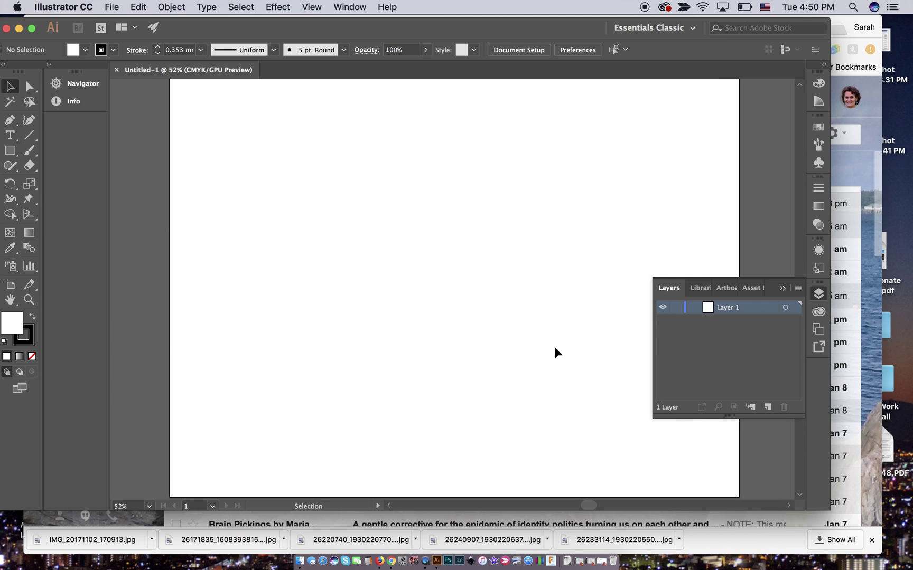
{"action": "key", "text": "super+equal"}
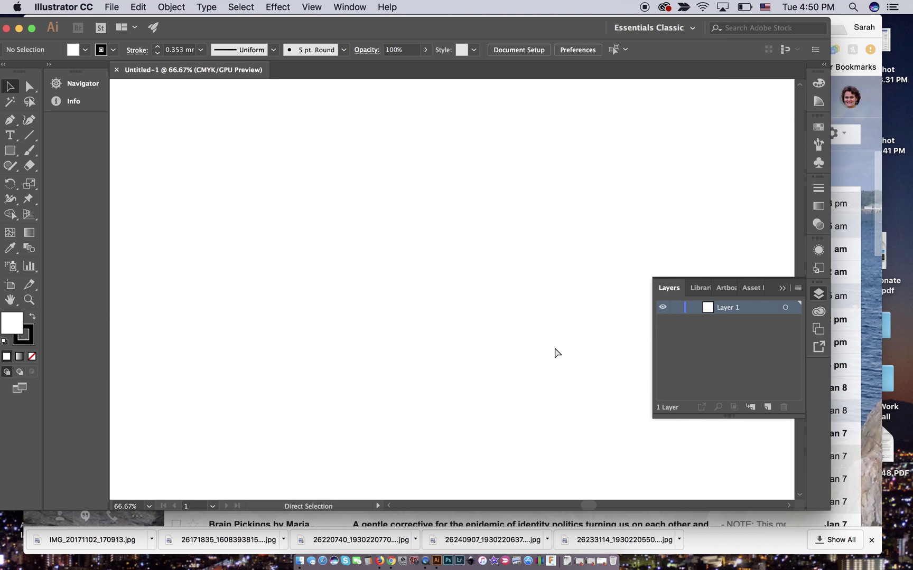
{"action": "key", "text": "super+minus"}
{"action": "key", "text": "super+minus"}
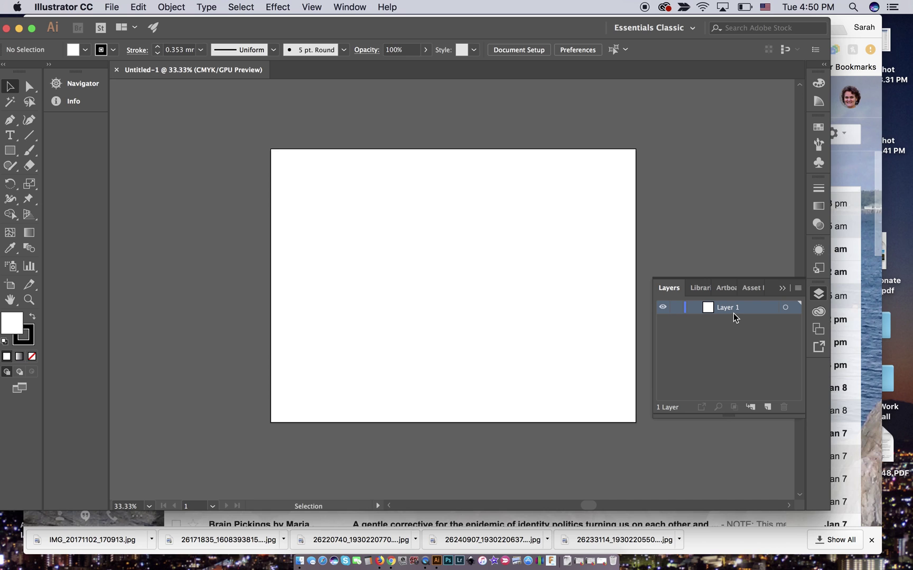
Collapse the floating Layers panel to clear the canvas area
{"action": "left_click", "coordinate": [784, 294]}
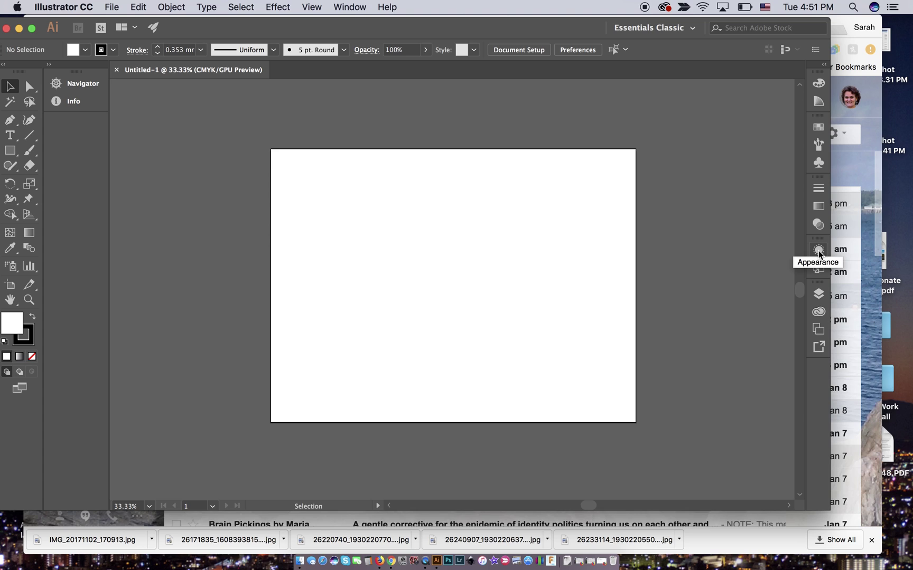
{"action": "left_click", "coordinate": [819, 295]}
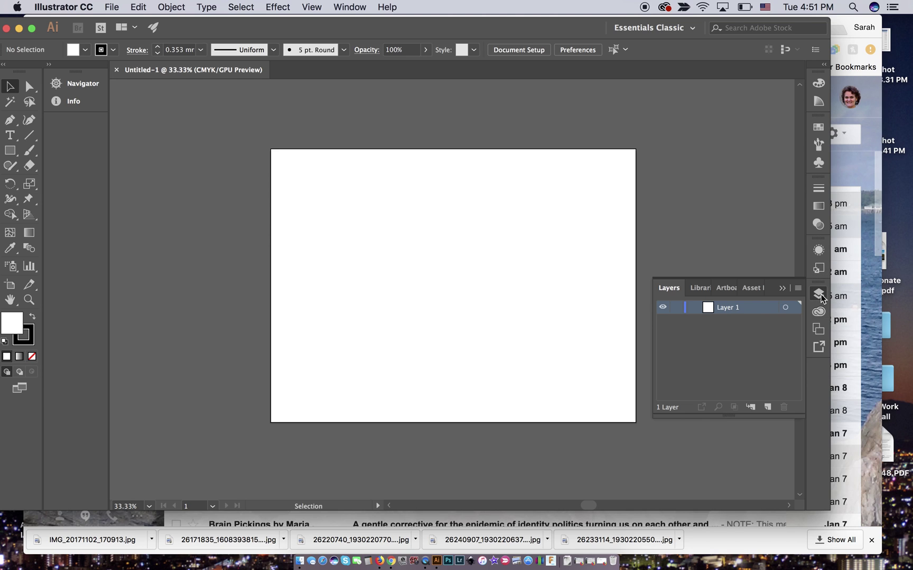
{"action": "left_click", "coordinate": [821, 297]}
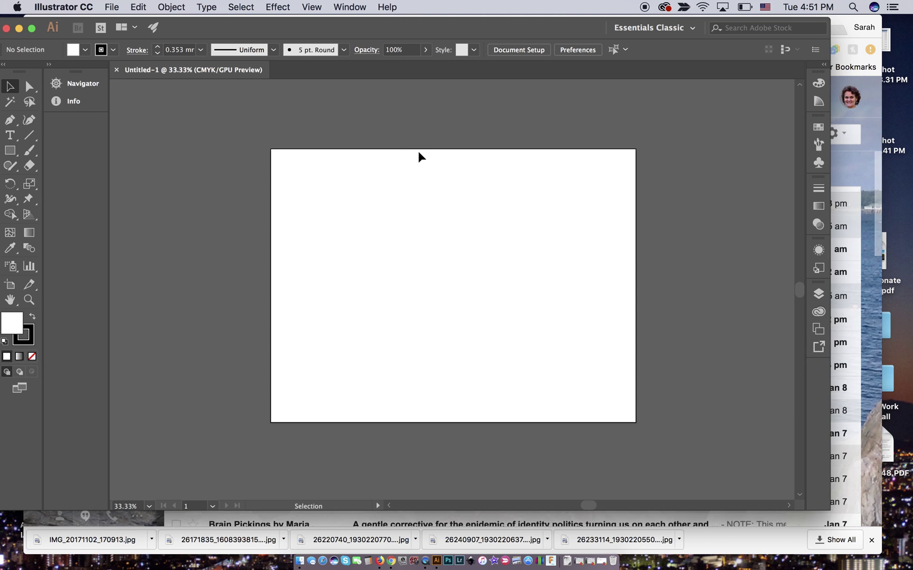
Set the general units to Millimeters in the preferences, keeping the stroke units in Millimeters, and apply the settings
{"action": "left_click", "coordinate": [77, 8]}
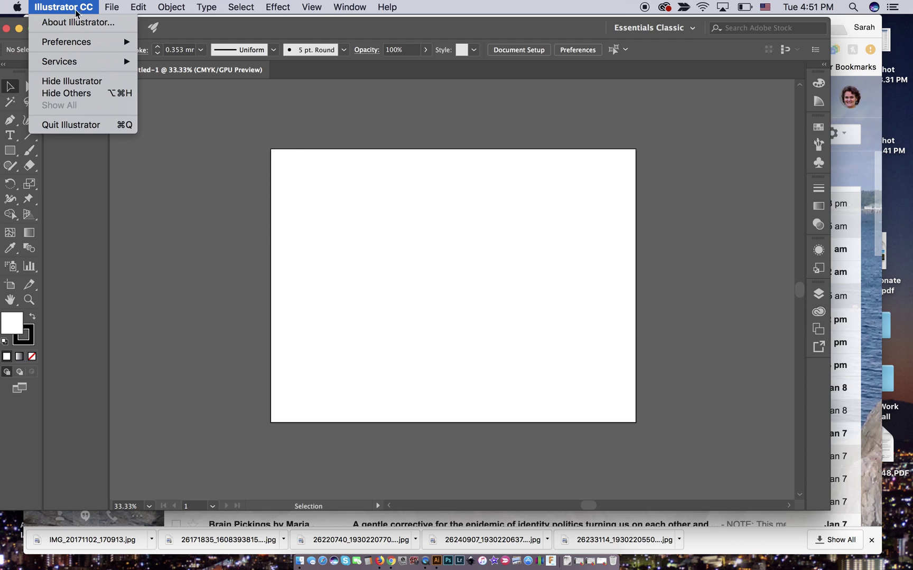
{"action": "mouse_move", "coordinate": [73, 43]}
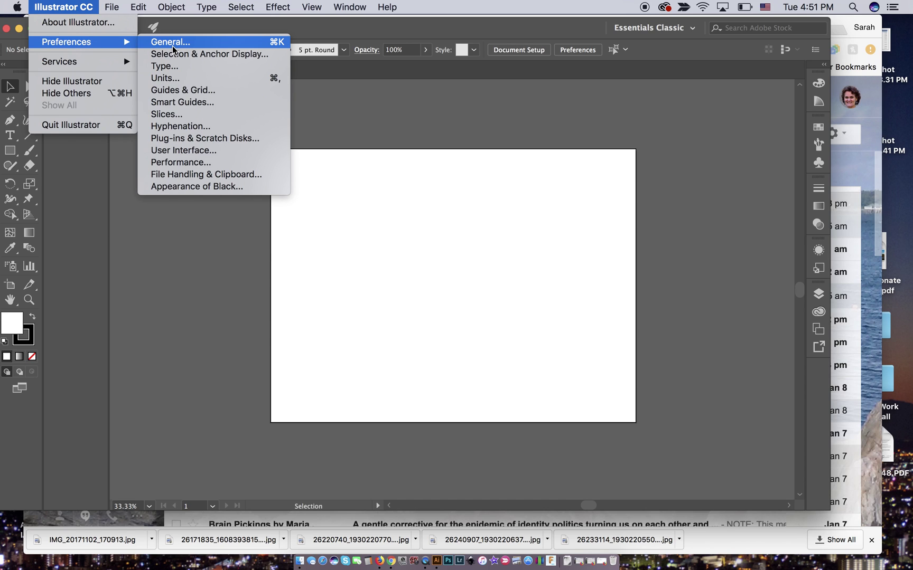
{"action": "left_click", "coordinate": [177, 79]}
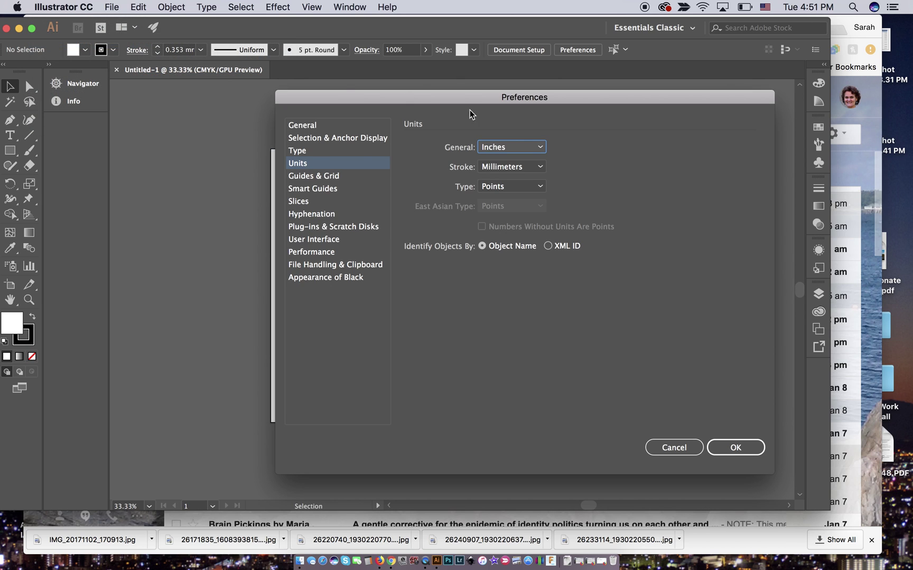
{"action": "left_click", "coordinate": [497, 150]}
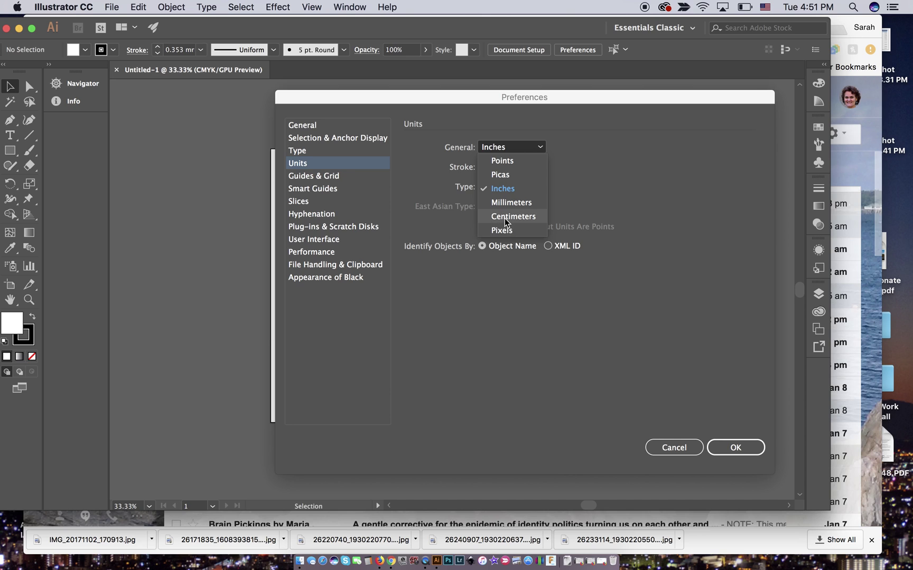
{"action": "left_click", "coordinate": [495, 202]}
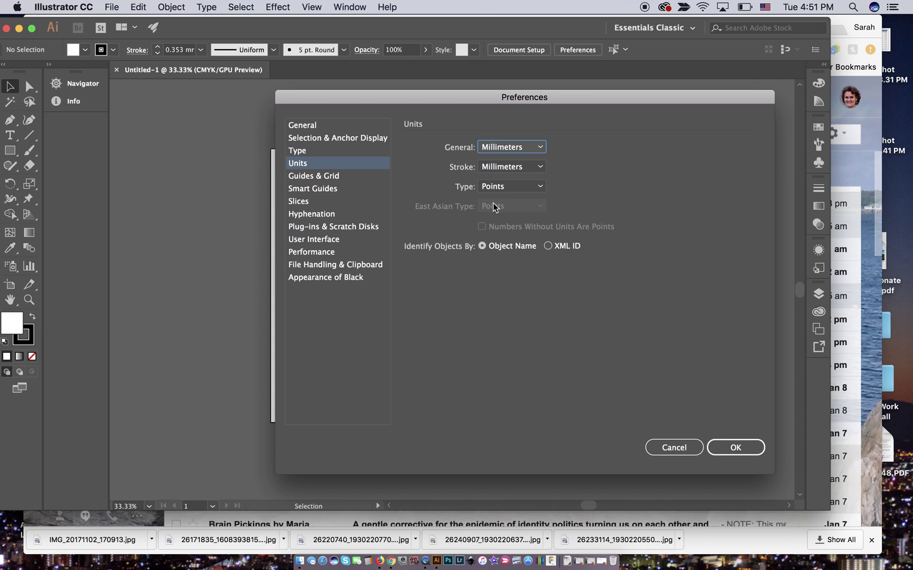
{"action": "left_click", "coordinate": [515, 170]}
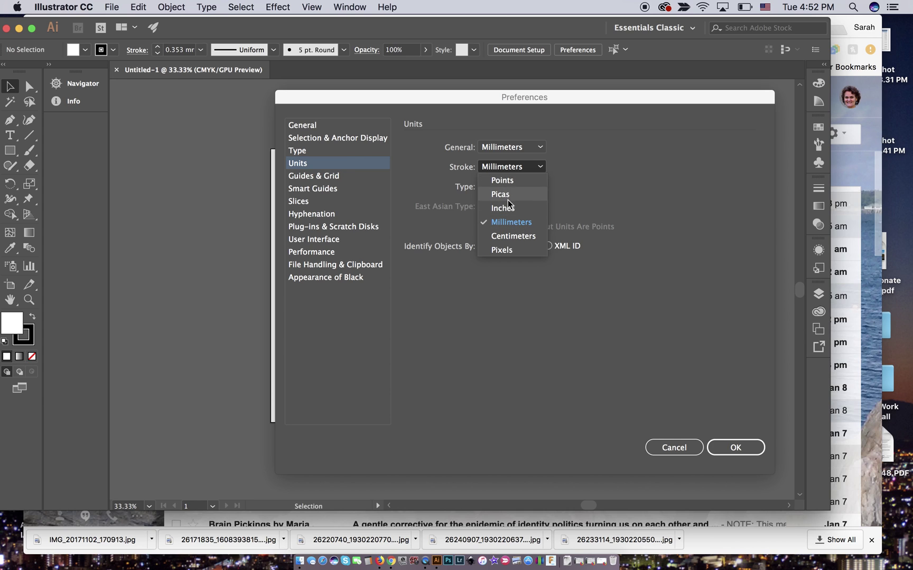
{"action": "left_click", "coordinate": [592, 196]}
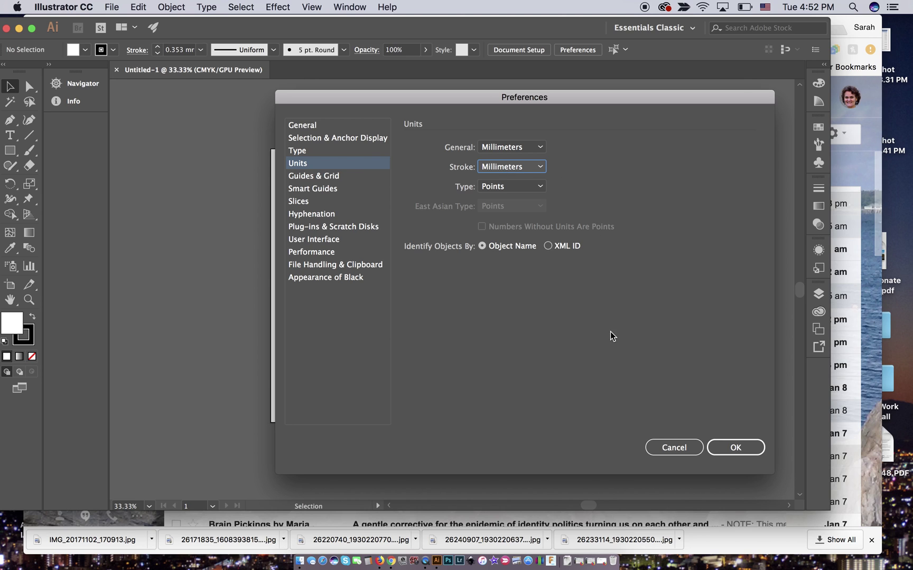
{"action": "left_click", "coordinate": [306, 127]}
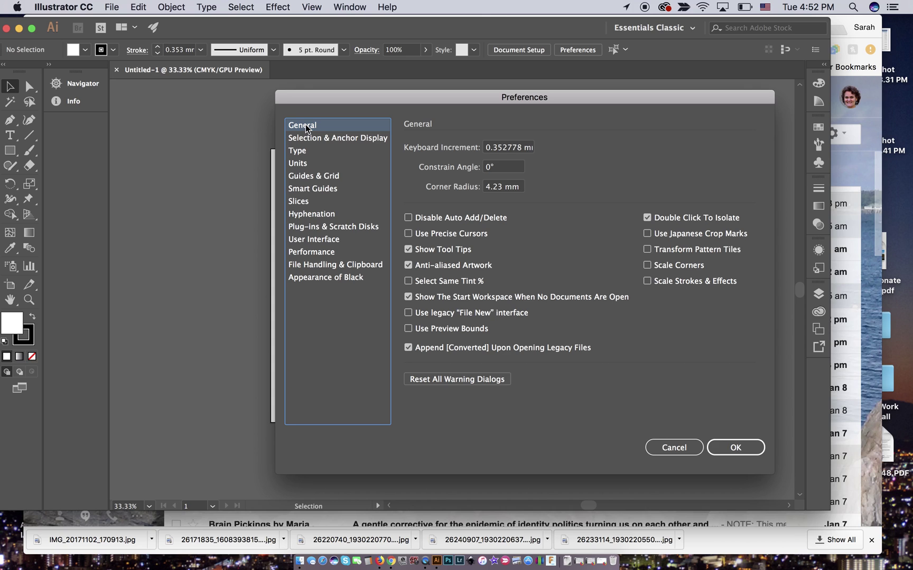
{"action": "left_click", "coordinate": [736, 448]}
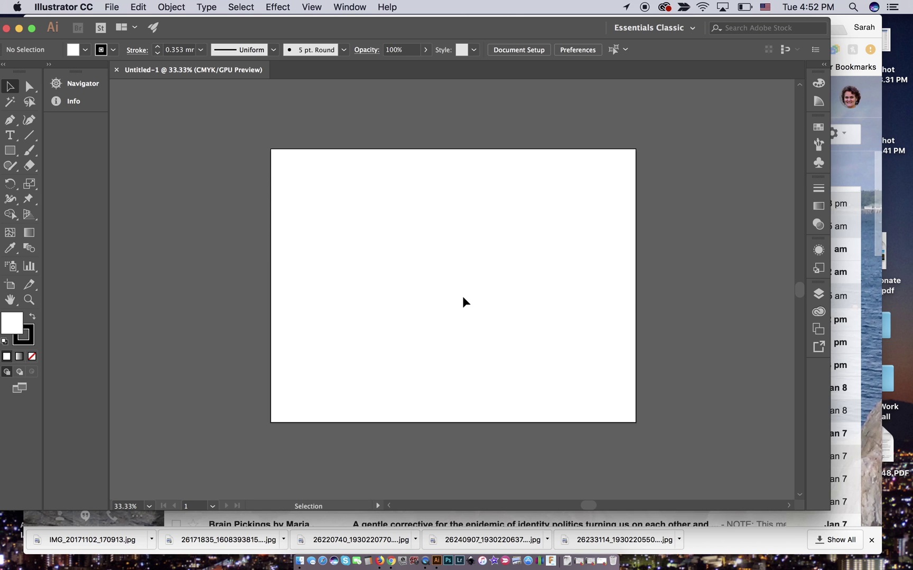
Show the rulers along the edges of the document view
{"action": "left_click", "coordinate": [312, 7]}
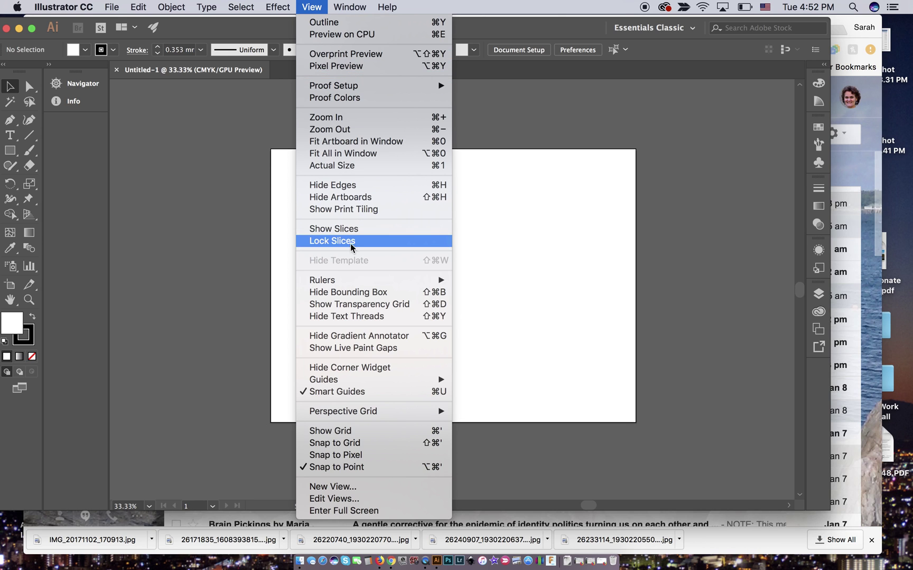
{"action": "mouse_move", "coordinate": [355, 284]}
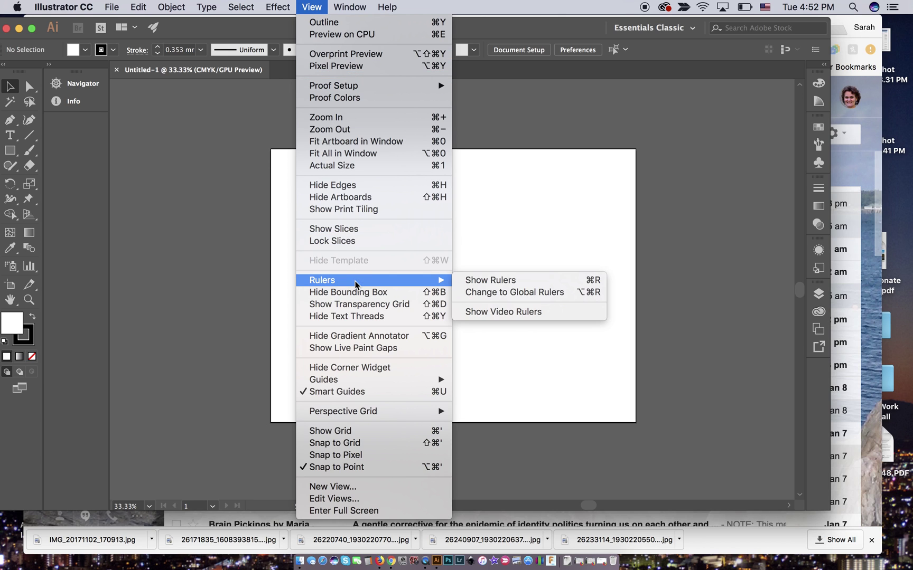
{"action": "left_click", "coordinate": [490, 280]}
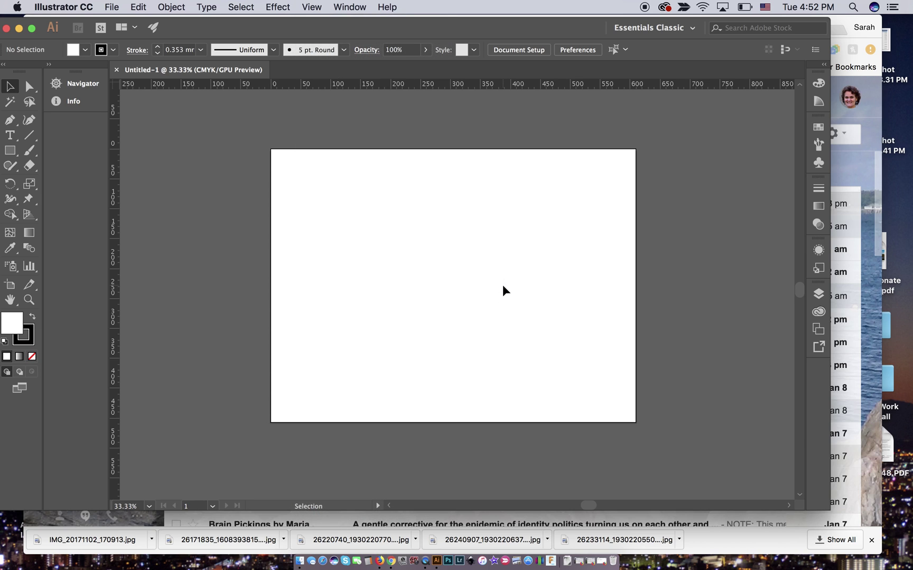
Hide the rulers and show them again, returning to the Selection tool
{"action": "left_click", "coordinate": [311, 7]}
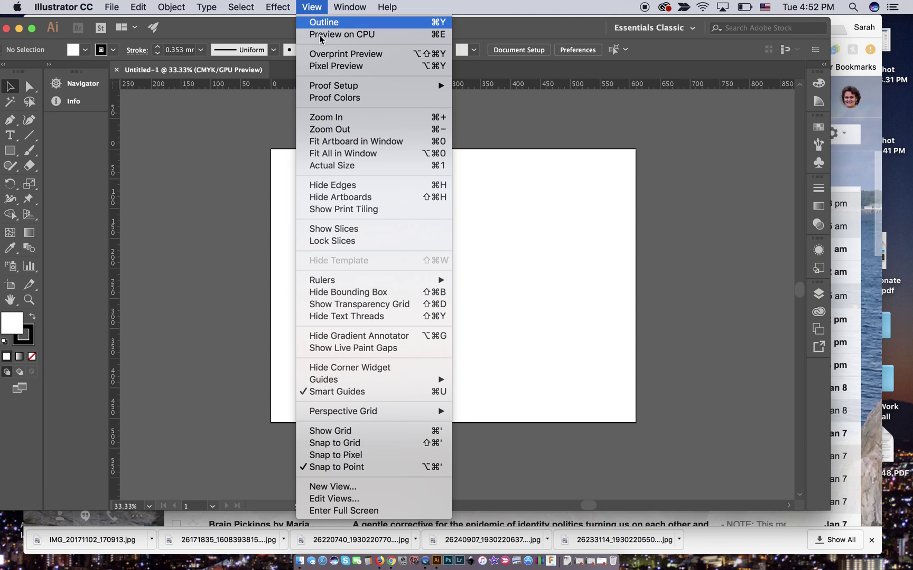
{"action": "mouse_move", "coordinate": [377, 281]}
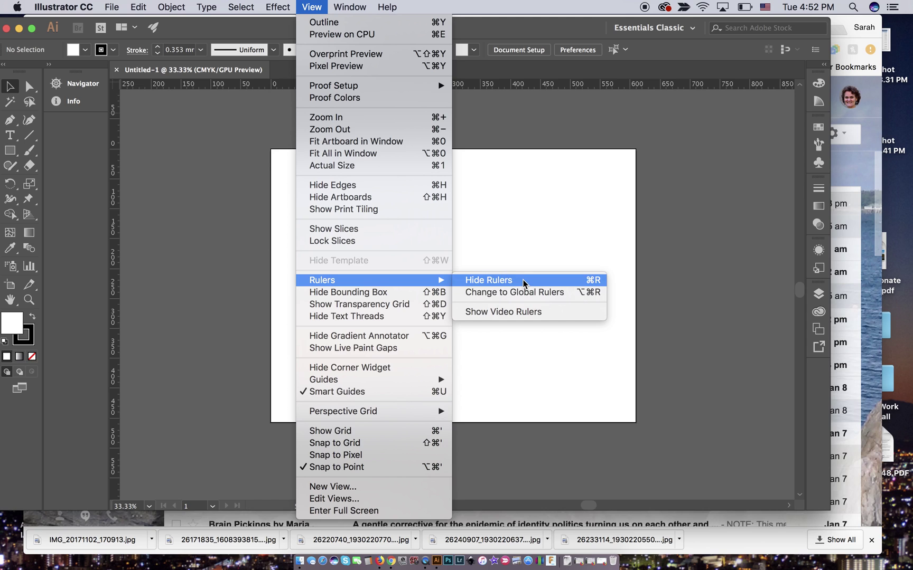
{"action": "left_click", "coordinate": [599, 285]}
{"action": "key", "text": "a"}
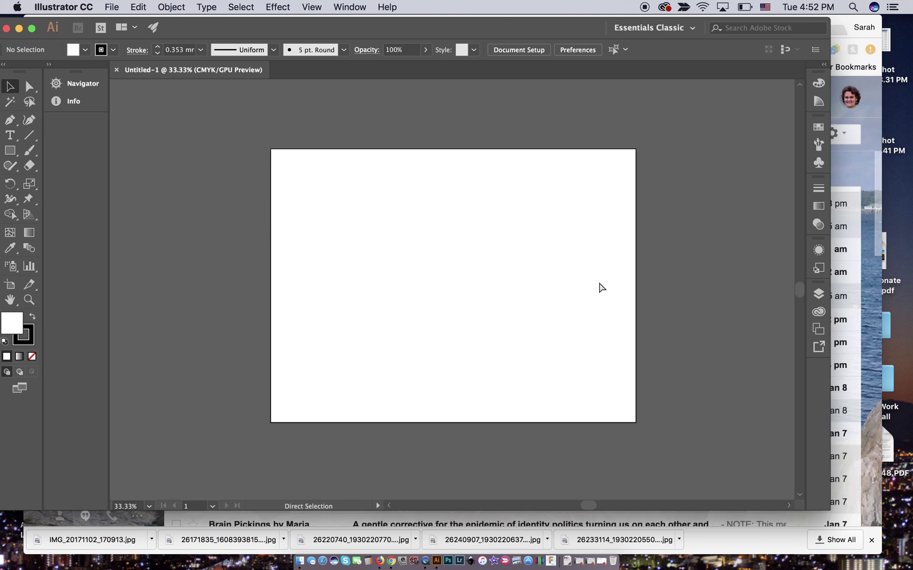
{"action": "key", "text": "super+r"}
{"action": "key", "text": "v"}
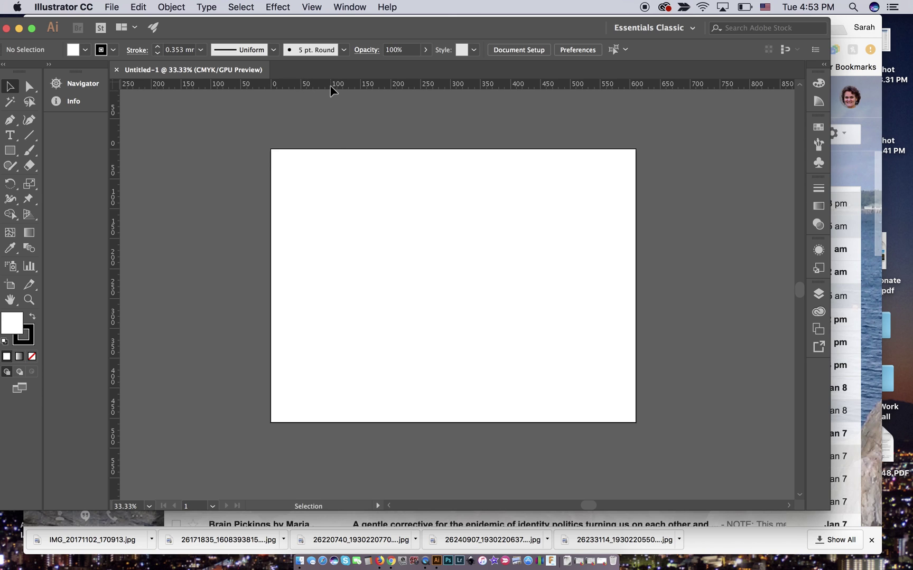
Examine how the ruler divisions change with magnification, zooming in to 400% and back out to 50%
{"action": "scroll", "coordinate": [327, 182], "scroll_direction": "down", "scroll_amount": 3}
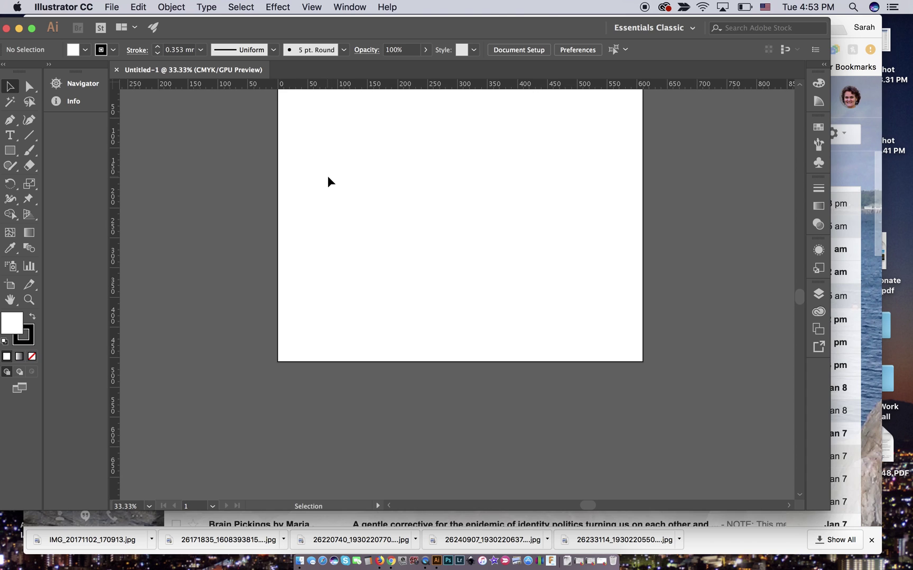
{"action": "key", "text": "super+equal"}
{"action": "key", "text": "super+equal"}
{"action": "key", "text": "super+equal"}
{"action": "key", "text": "super+equal"}
{"action": "key", "text": "super+equal"}
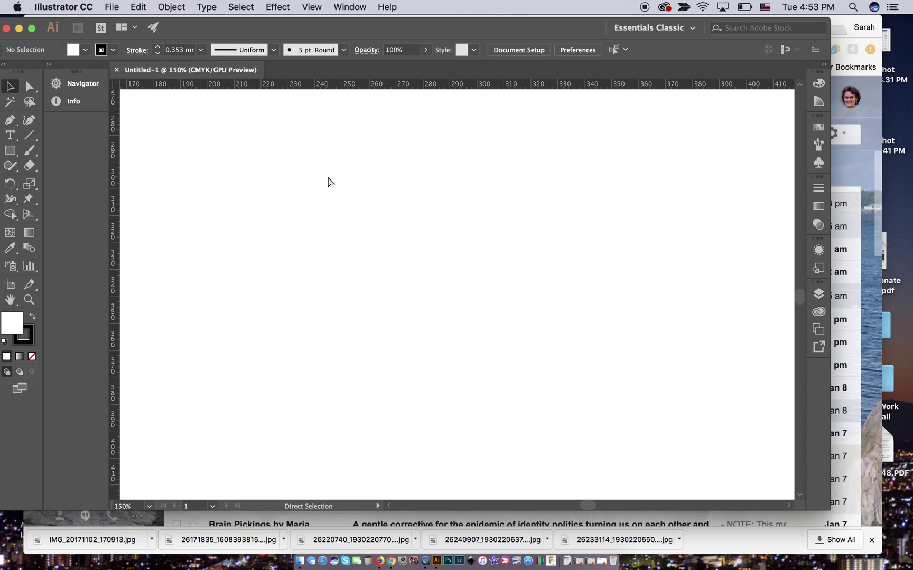
{"action": "key", "text": "super+equal"}
{"action": "key", "text": "super+equal"}
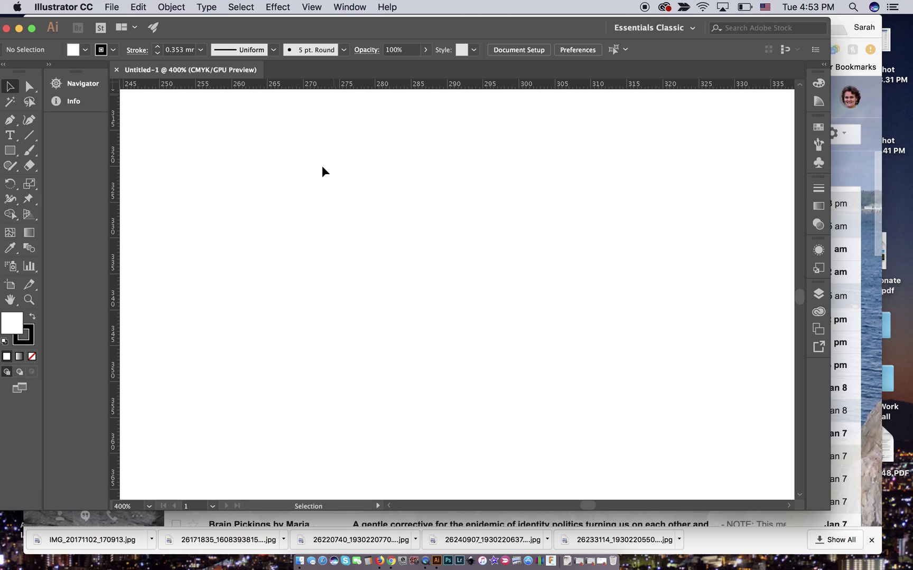
{"action": "key", "text": "super+minus"}
{"action": "key", "text": "super+minus"}
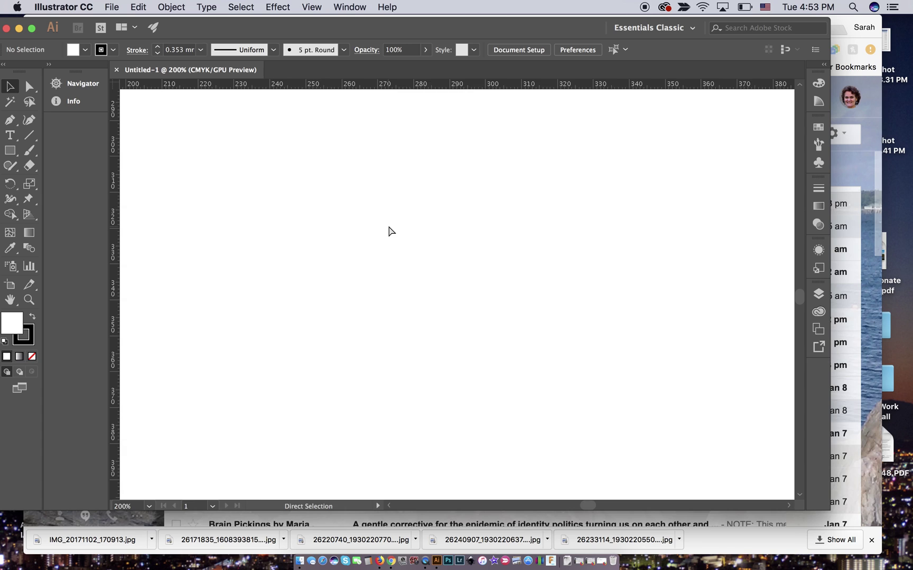
{"action": "key", "text": "super+minus"}
{"action": "key", "text": "super+minus"}
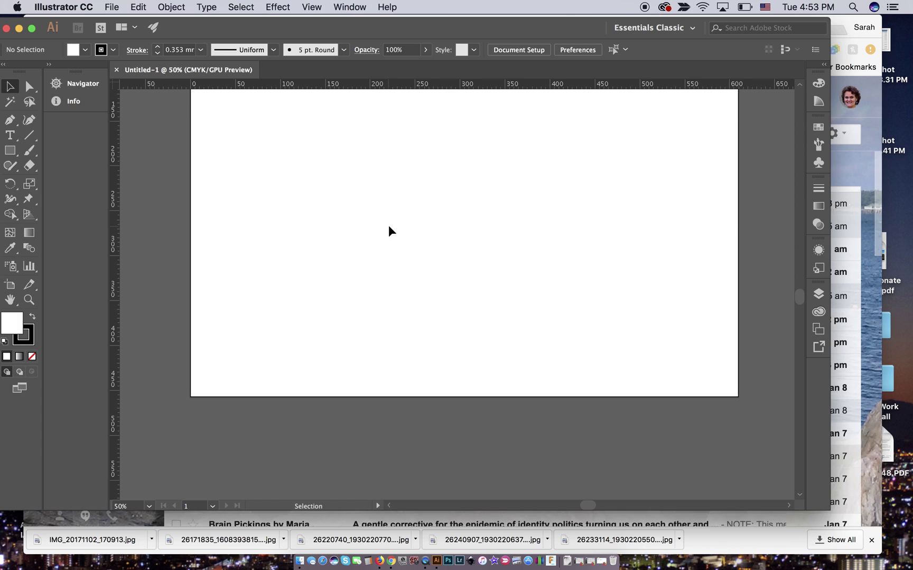
{"action": "scroll", "coordinate": [391, 231], "scroll_direction": "up", "scroll_amount": 5}
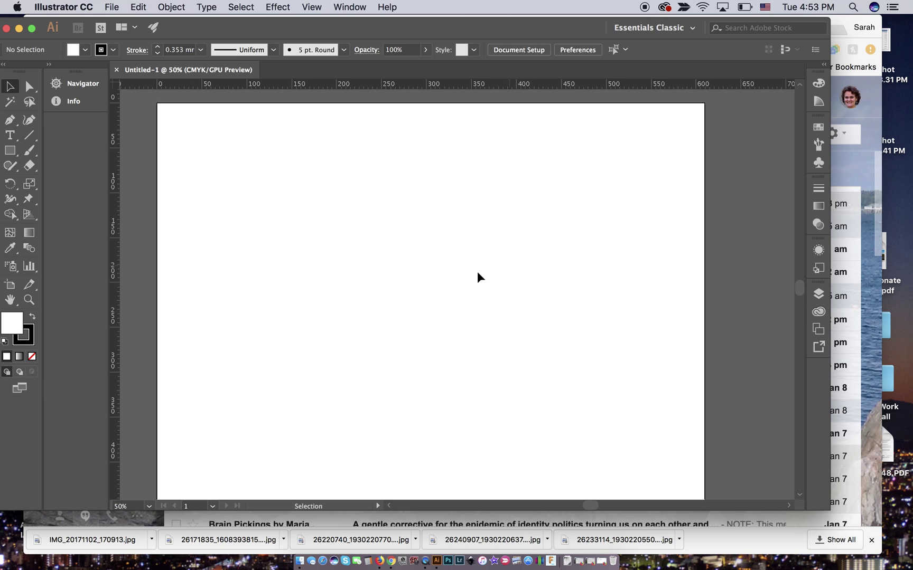
Set the fill color to light grey CECCCC and draw a rectangle about 112 x 117 mm near the artboard's upper-left corner
{"action": "left_click_drag", "start_coordinate": [274, 35], "coordinate": [291, 34]}
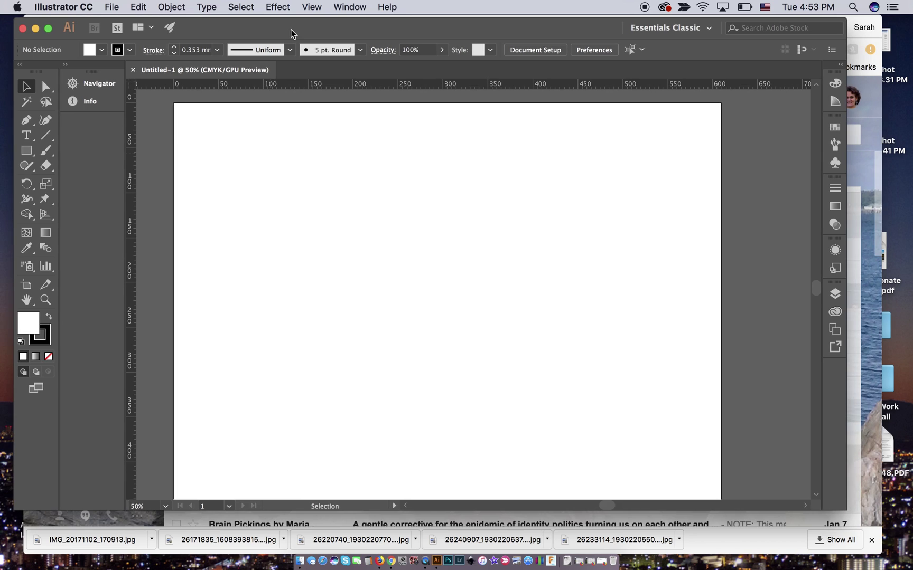
{"action": "double_click", "coordinate": [28, 323]}
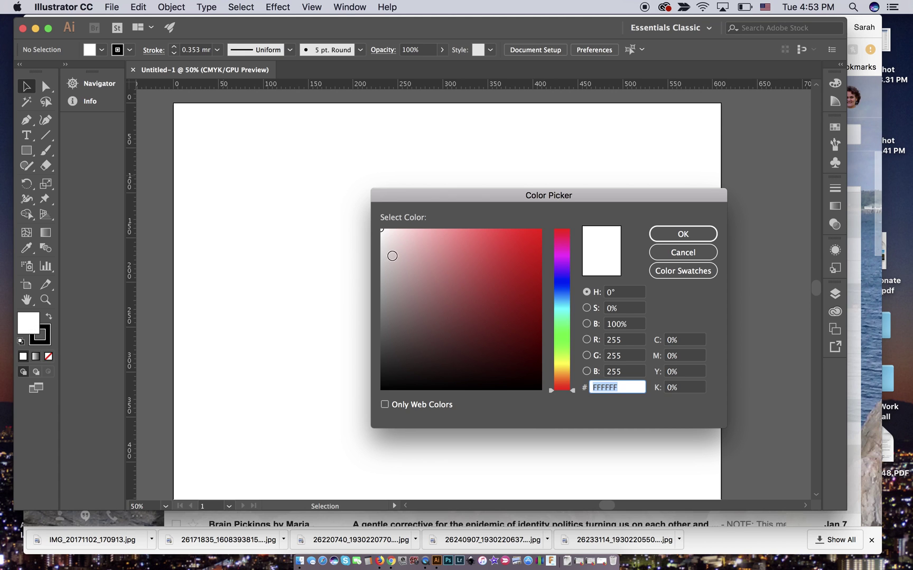
{"action": "left_click", "coordinate": [382, 259]}
{"action": "left_click", "coordinate": [669, 234]}
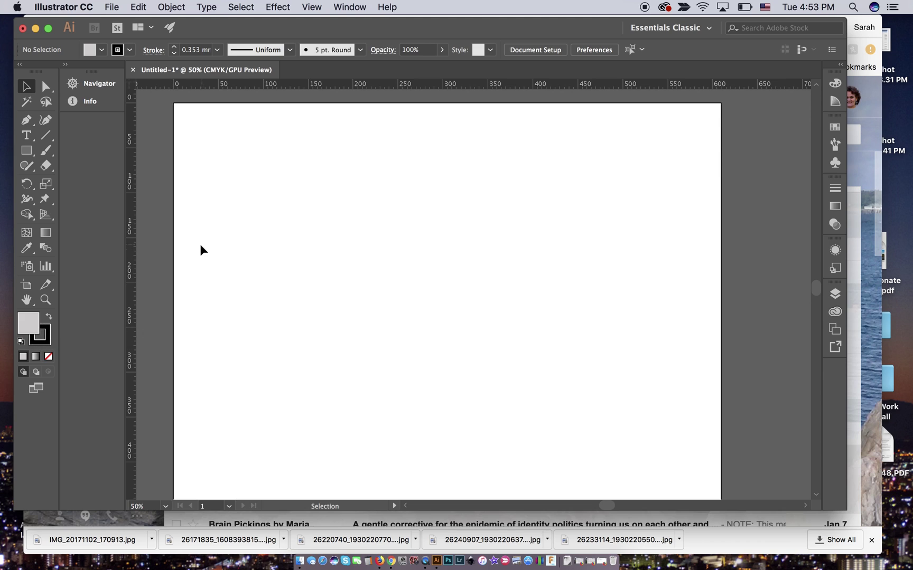
{"action": "left_click", "coordinate": [27, 151]}
{"action": "left_click_drag", "start_coordinate": [205, 157], "coordinate": [306, 262]}
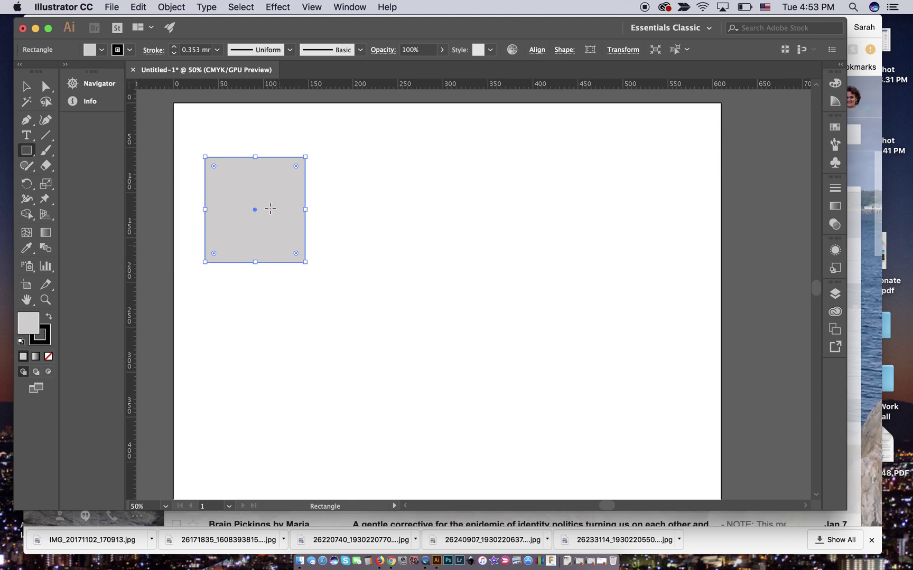
Change the rectangle's fill color to near-white FCFAFA
{"action": "double_click", "coordinate": [26, 329]}
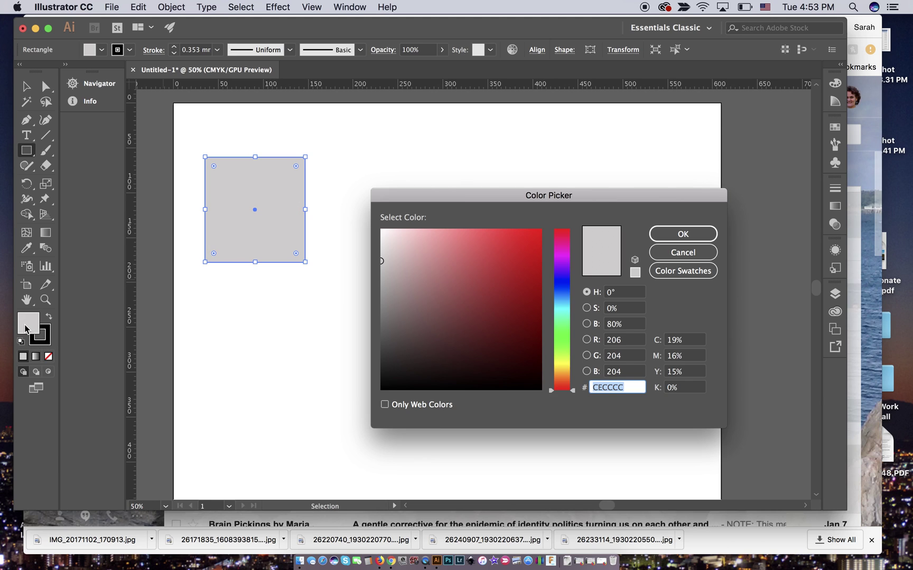
{"action": "left_click", "coordinate": [383, 230]}
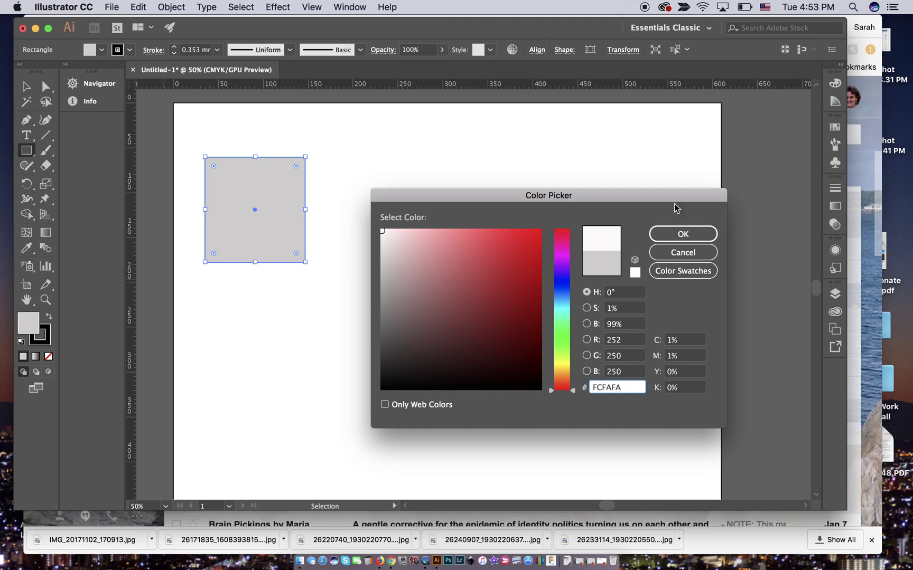
{"action": "left_click", "coordinate": [683, 234]}
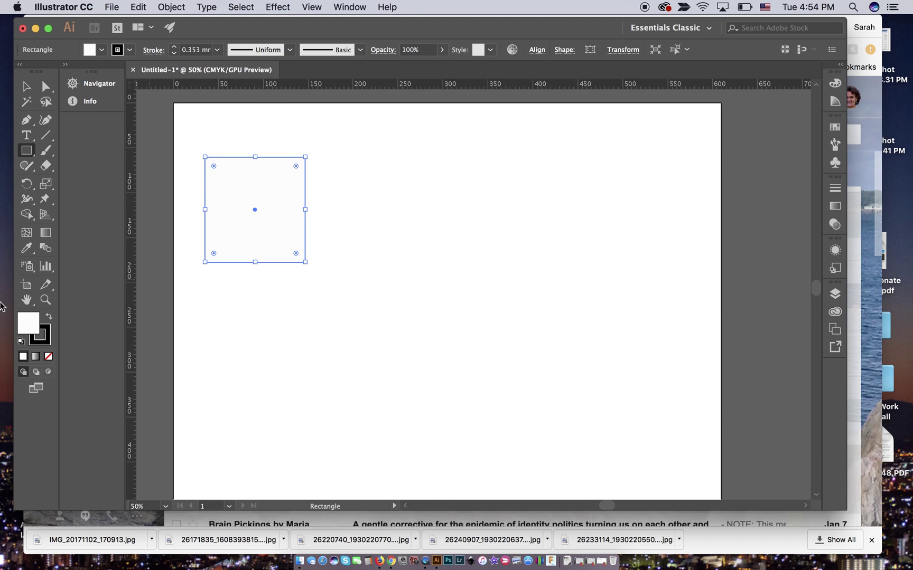
Set the rectangle's fill color to a light neutral grey
{"action": "double_click", "coordinate": [30, 323]}
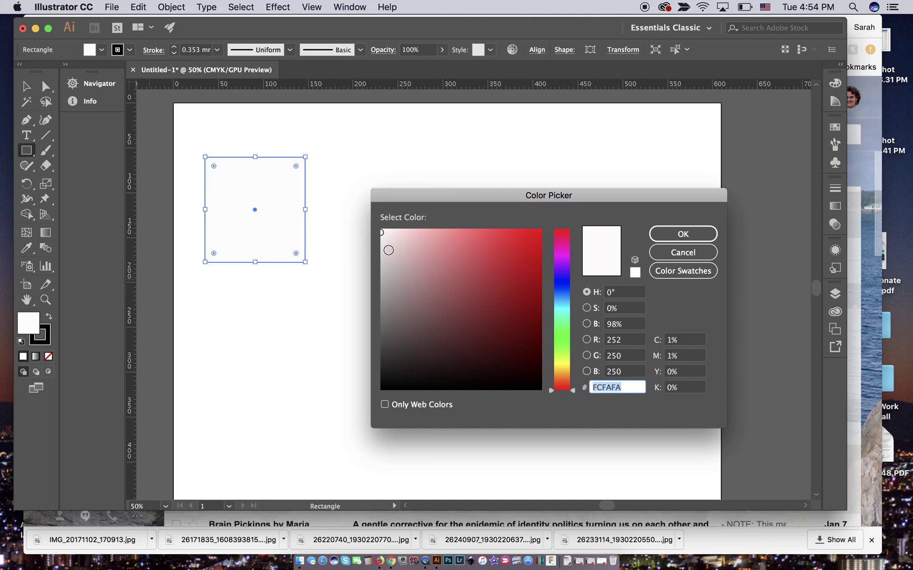
{"action": "left_click", "coordinate": [383, 256]}
{"action": "left_click", "coordinate": [690, 237]}
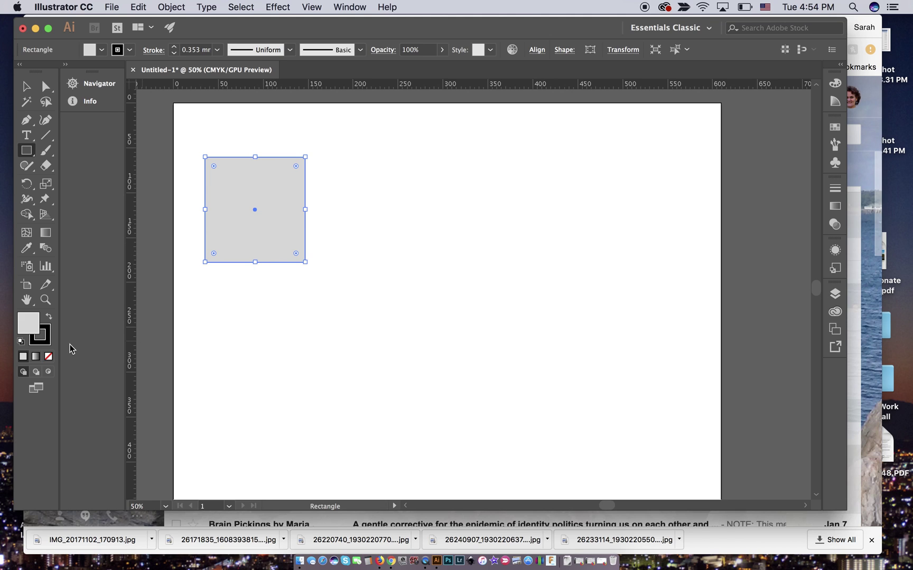
Make the stroke the active color attribute and deselect the rectangle with the Selection tool
{"action": "left_click", "coordinate": [46, 341]}
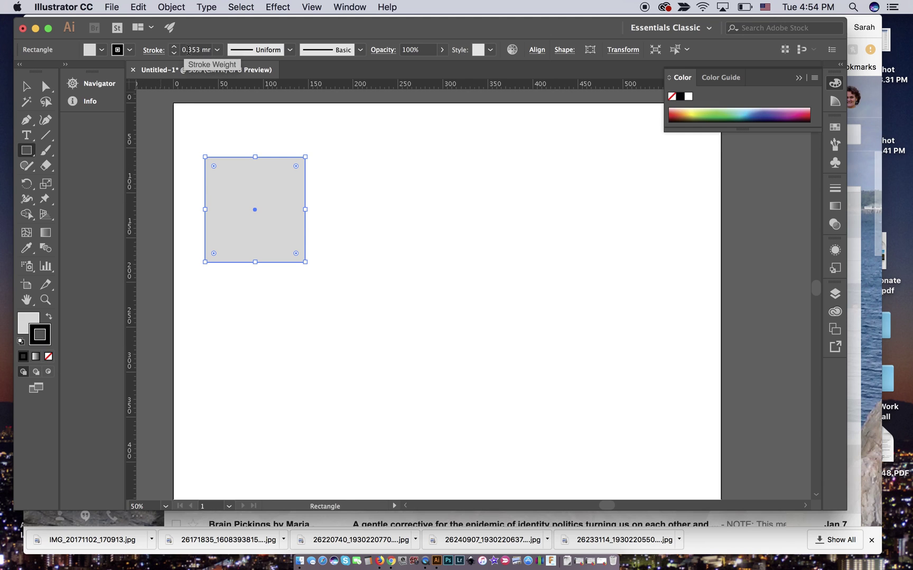
{"action": "left_click", "coordinate": [193, 116]}
{"action": "key", "text": "Escape"}
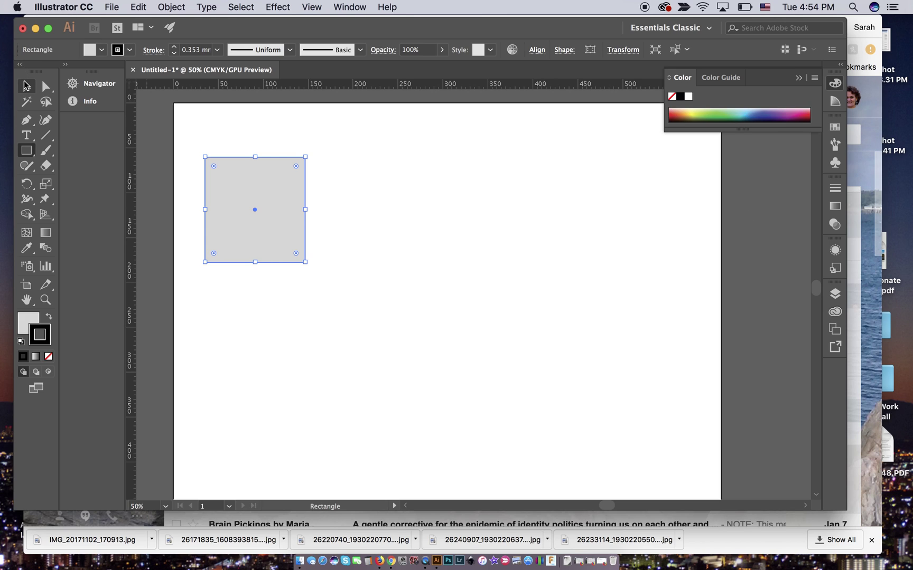
{"action": "left_click", "coordinate": [26, 86]}
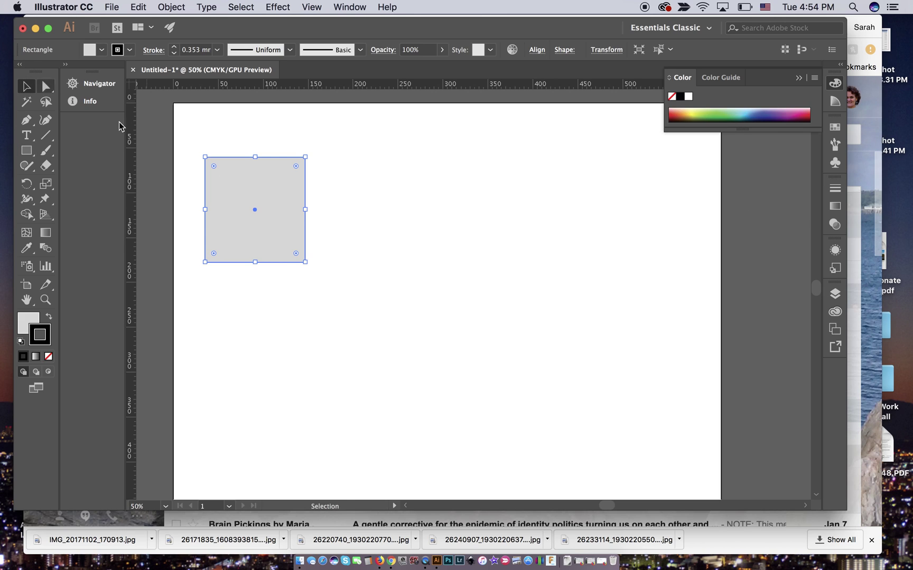
{"action": "left_click", "coordinate": [380, 272]}
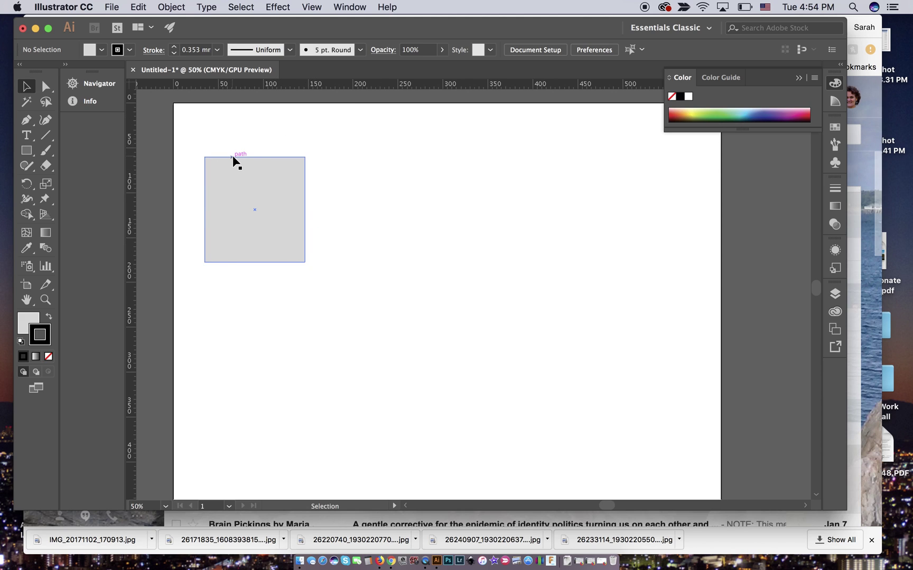
Set the stroke weight to 3 mm with no object selected
{"action": "left_click", "coordinate": [218, 50]}
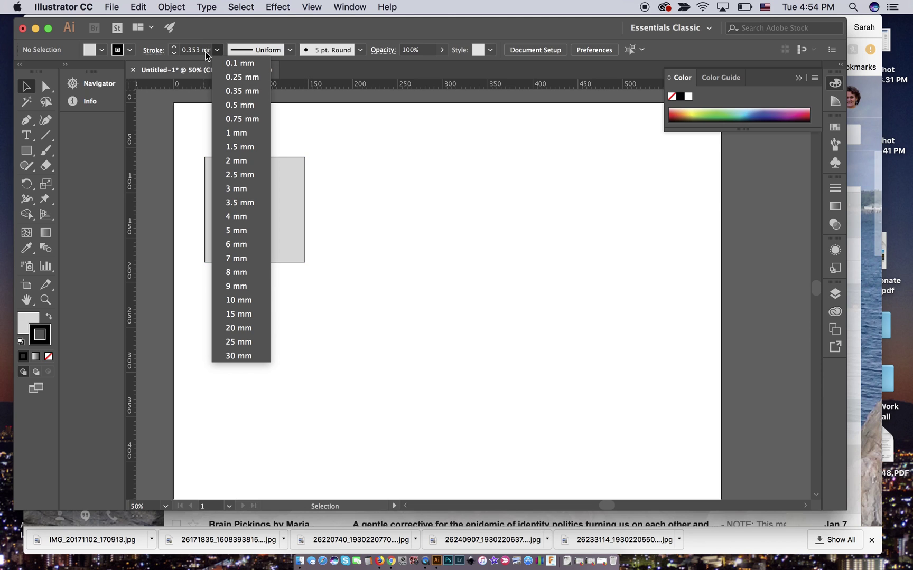
{"action": "left_click", "coordinate": [289, 172]}
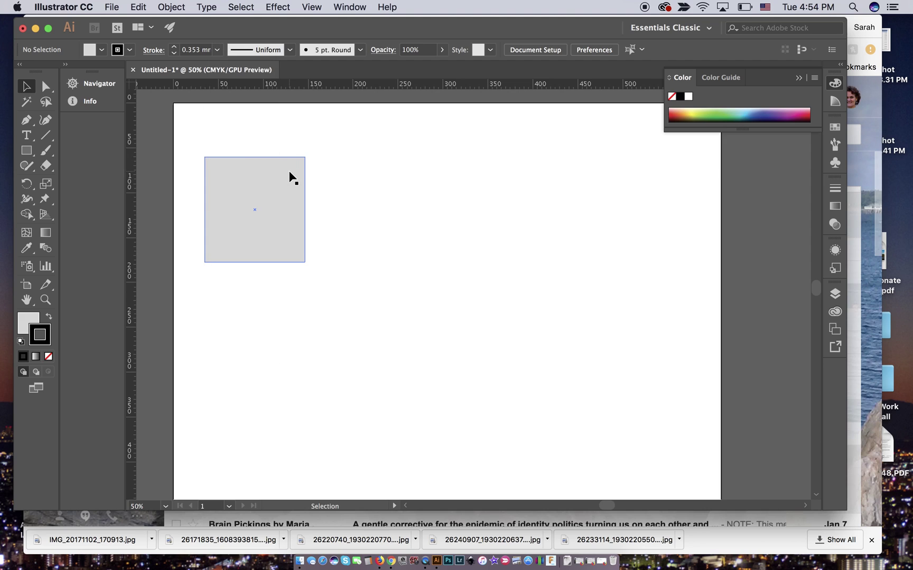
{"action": "left_click", "coordinate": [217, 50]}
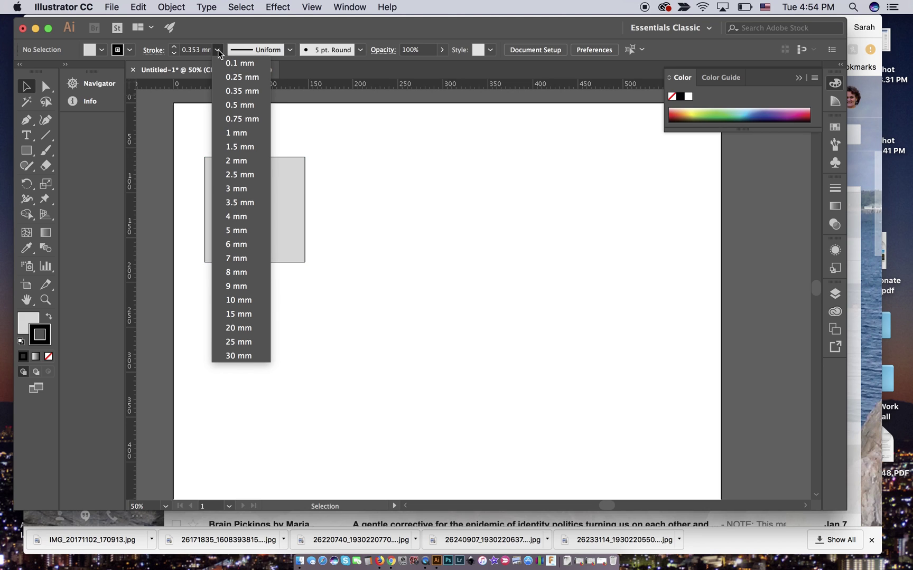
{"action": "left_click", "coordinate": [241, 187]}
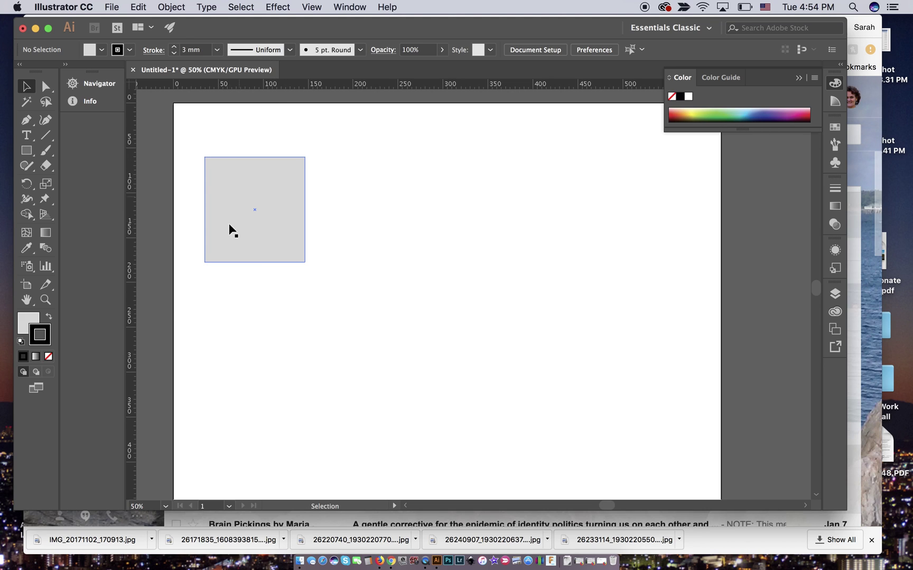
Select the grey rectangle, set its stroke weight to 1 mm, and deselect it
{"action": "left_click", "coordinate": [230, 159]}
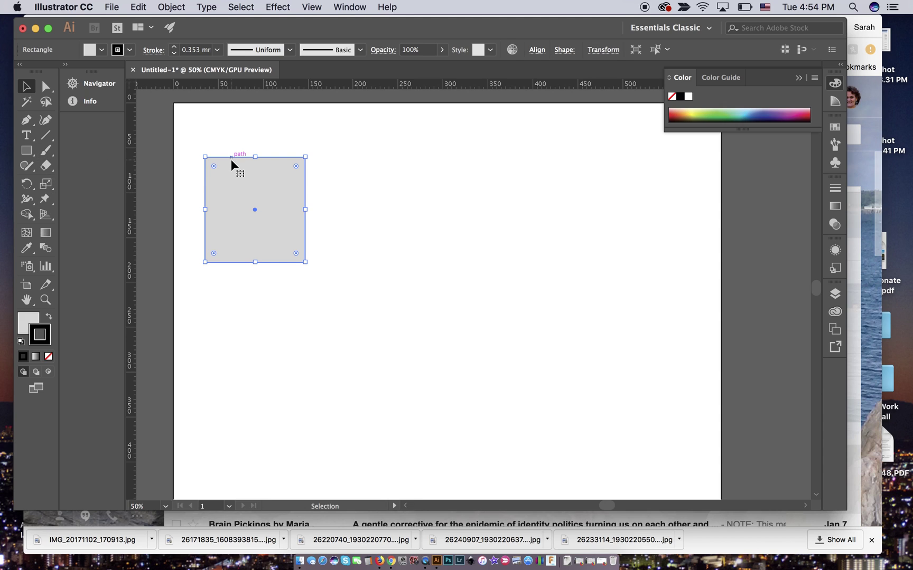
{"action": "left_click", "coordinate": [217, 50]}
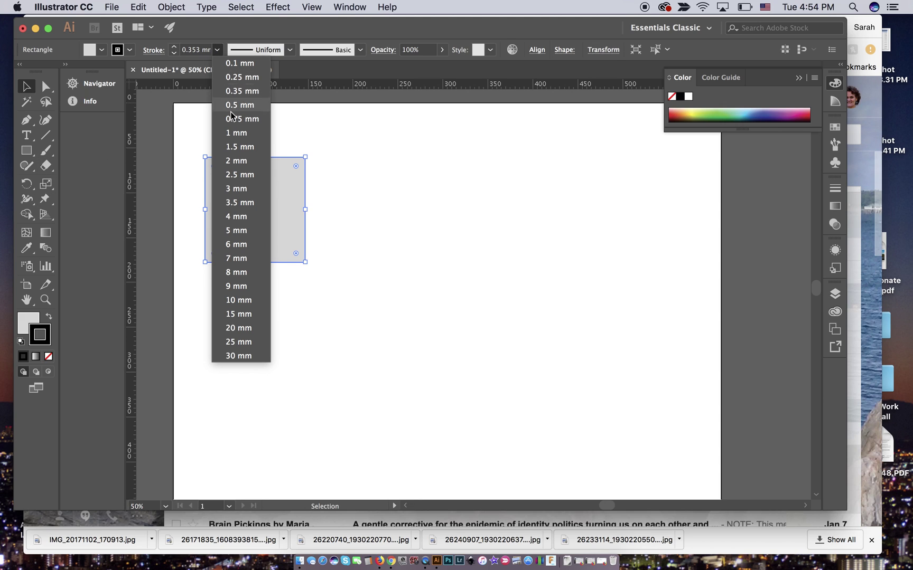
{"action": "left_click", "coordinate": [235, 133]}
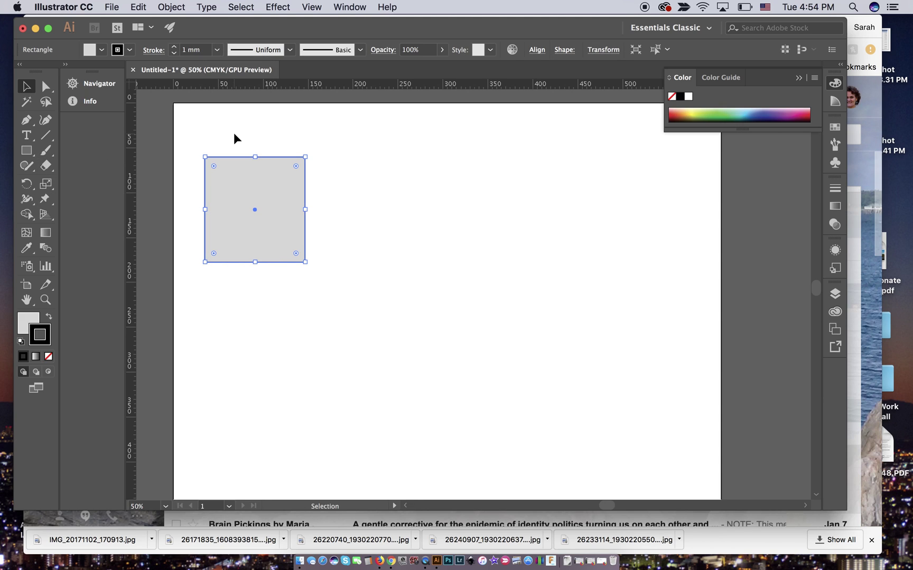
{"action": "left_click", "coordinate": [269, 142]}
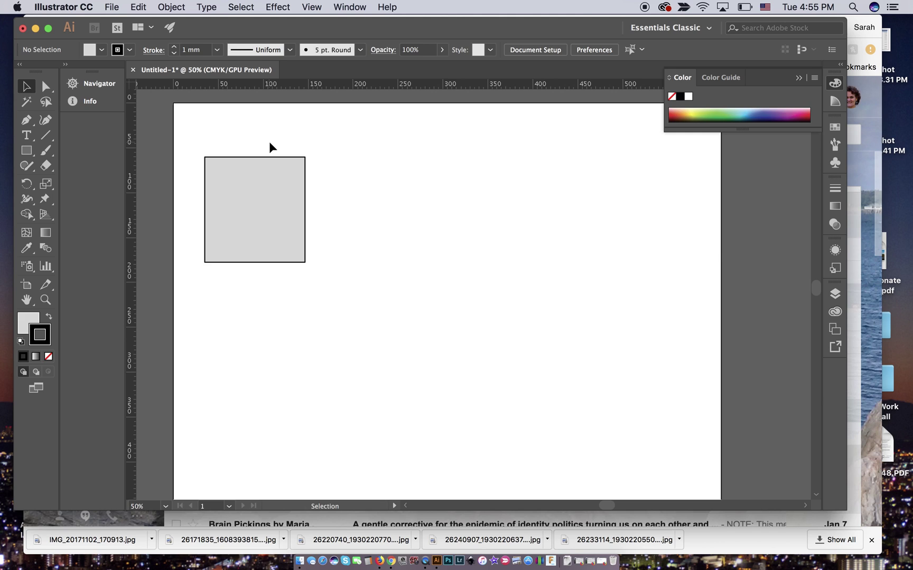
Set the grey rectangle's stroke weight to 0.35 mm and deselect it
{"action": "left_click", "coordinate": [219, 49]}
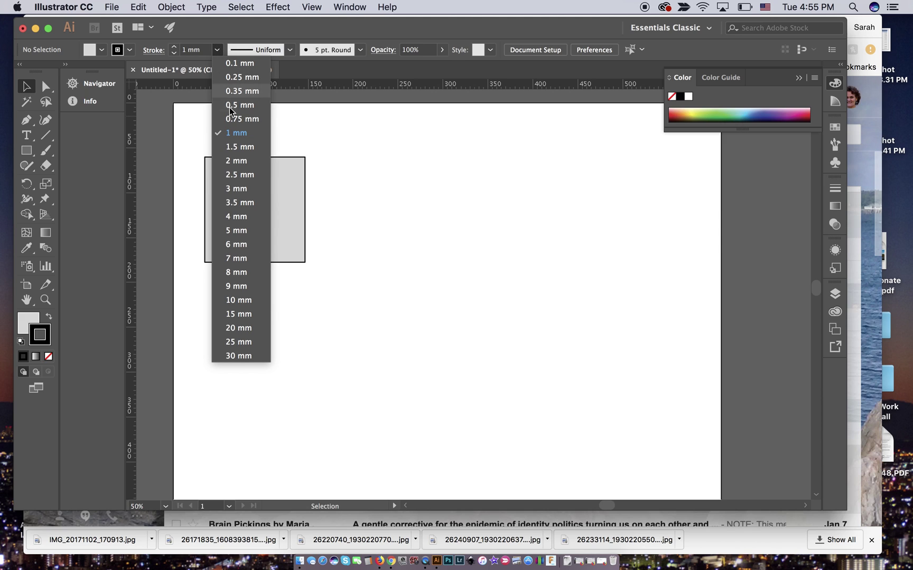
{"action": "left_click", "coordinate": [244, 92]}
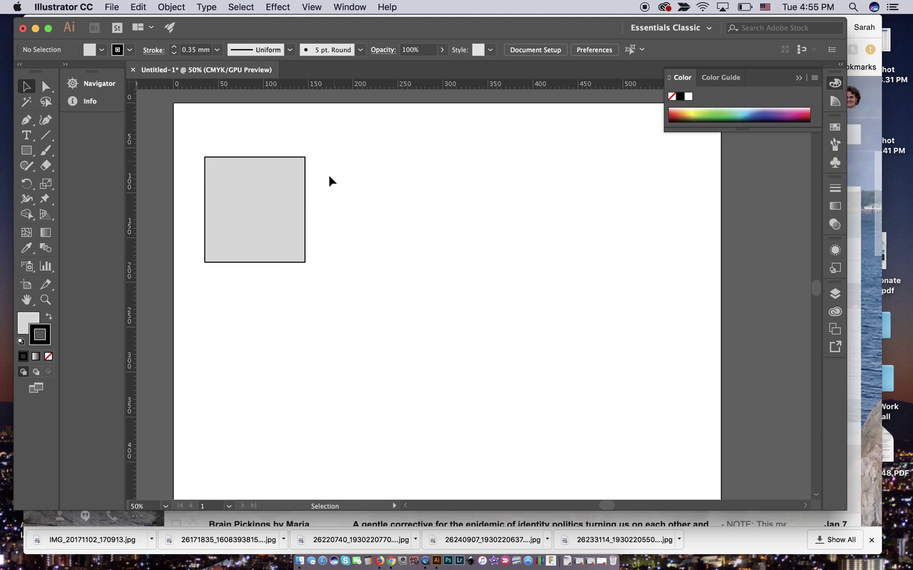
{"action": "left_click", "coordinate": [304, 186]}
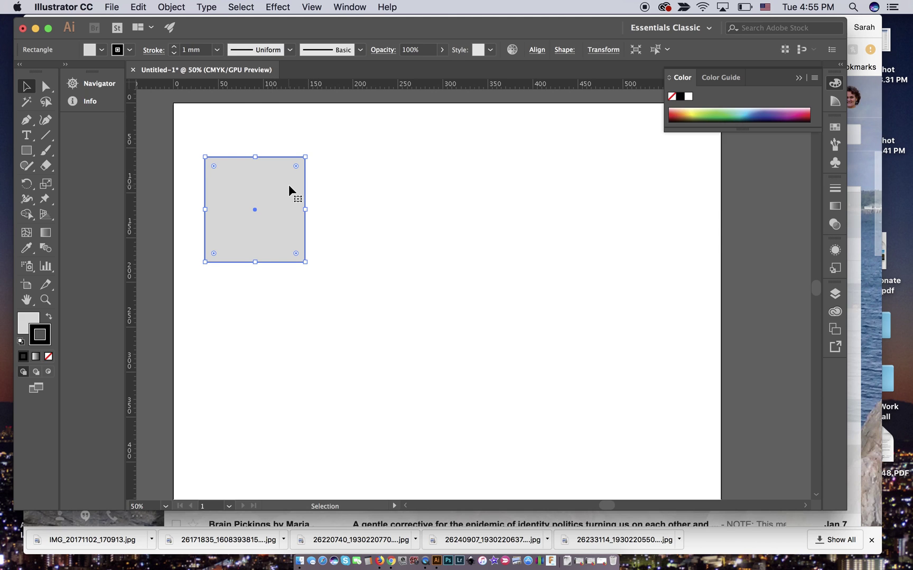
{"action": "left_click", "coordinate": [216, 49]}
{"action": "left_click", "coordinate": [238, 92]}
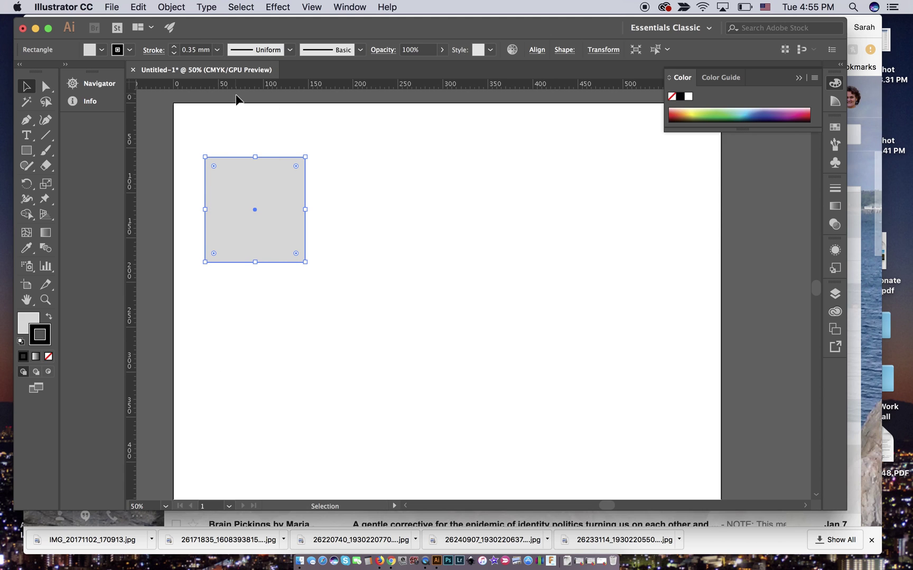
{"action": "left_click", "coordinate": [334, 197]}
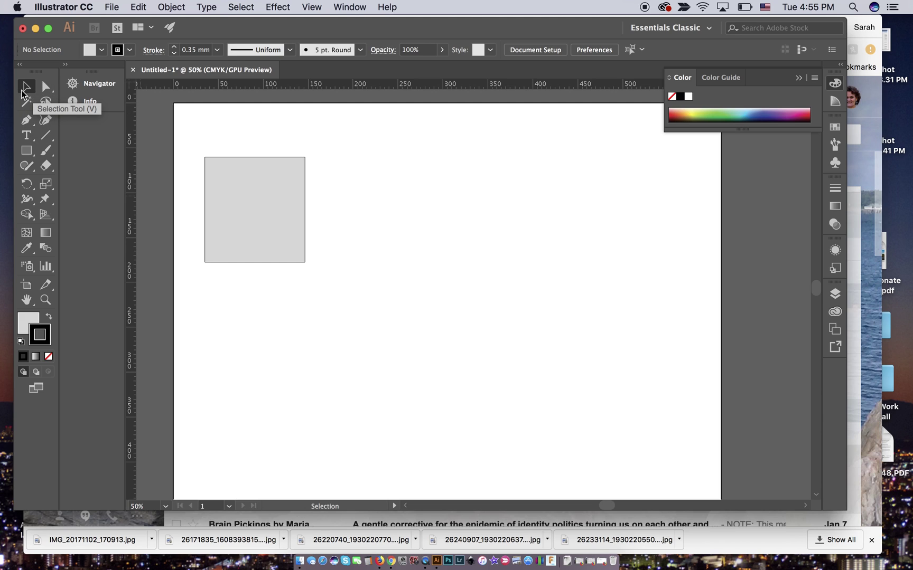
Move the whole grey rectangle so its upper-left corner sits at about X 87 mm, Y 79 mm
{"action": "left_click", "coordinate": [242, 199]}
{"action": "left_click_drag", "start_coordinate": [242, 200], "coordinate": [290, 215]}
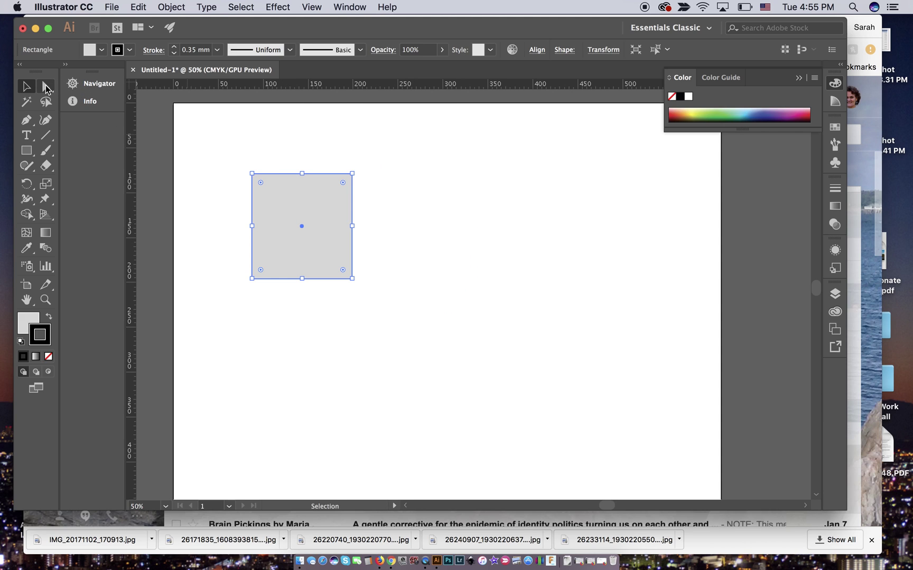
Try pulling the rectangle's upper-left anchor point out to about X 31 mm, Y 44 mm with Direct Selection, and undo it
{"action": "left_click", "coordinate": [46, 88]}
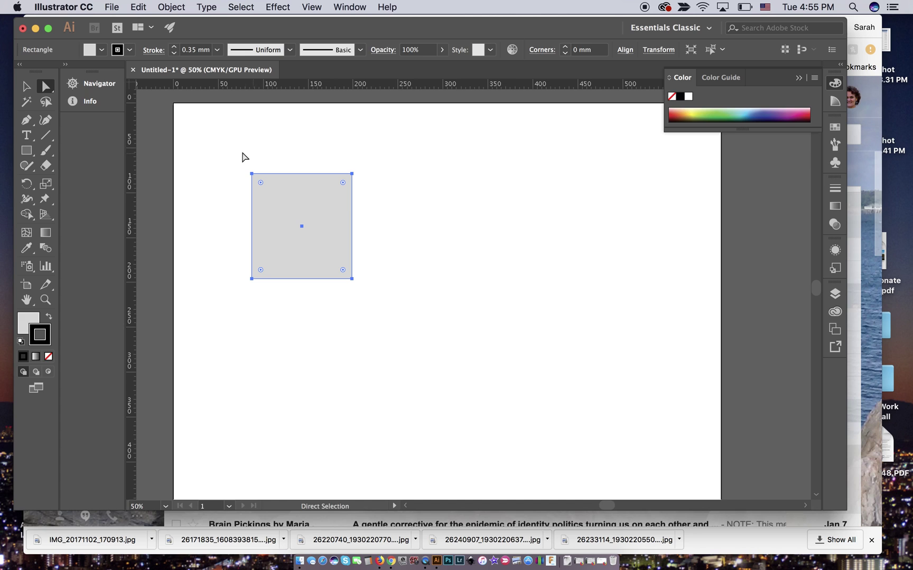
{"action": "left_click_drag", "start_coordinate": [252, 175], "coordinate": [202, 142]}
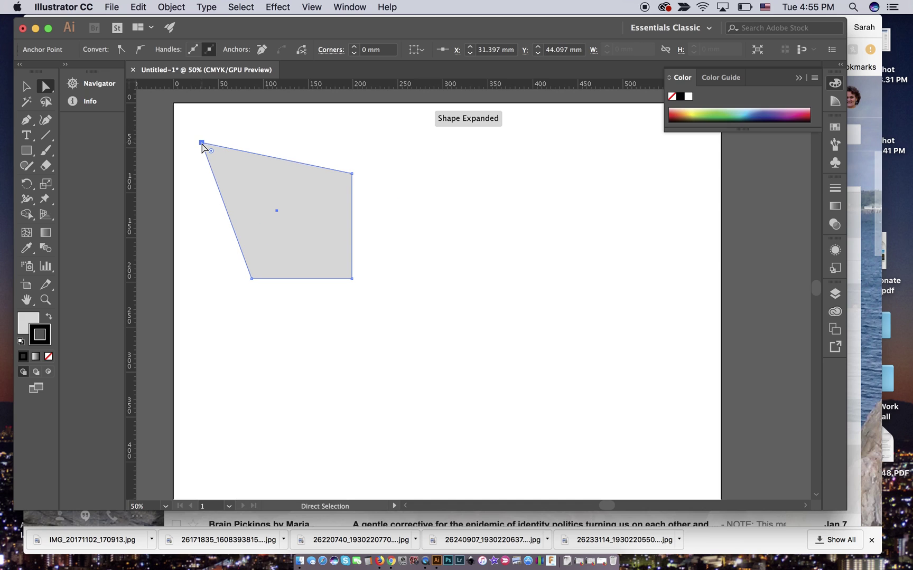
{"action": "key", "text": "super+z"}
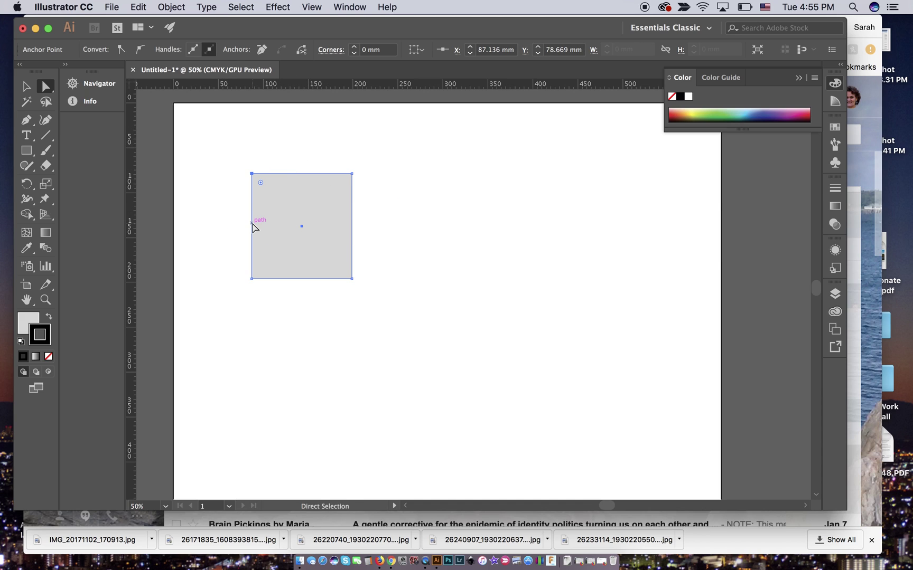
Direct-select the rectangle's two left anchor points, add the upper-right one to the selection, and return to the Selection tool
{"action": "mouse_move", "coordinate": [251, 226]}
{"action": "left_mouse_down"}
{"action": "mouse_move", "coordinate": [218, 226]}
{"action": "mouse_move", "coordinate": [218, 171]}
{"action": "mouse_move", "coordinate": [252, 290]}
{"action": "mouse_move", "coordinate": [385, 276]}
{"action": "mouse_move", "coordinate": [334, 224]}
{"action": "mouse_move", "coordinate": [145, 221]}
{"action": "mouse_move", "coordinate": [234, 304]}
{"action": "mouse_move", "coordinate": [248, 212]}
{"action": "mouse_move", "coordinate": [252, 226]}
{"action": "left_mouse_up"}
{"action": "left_click", "coordinate": [26, 87]}
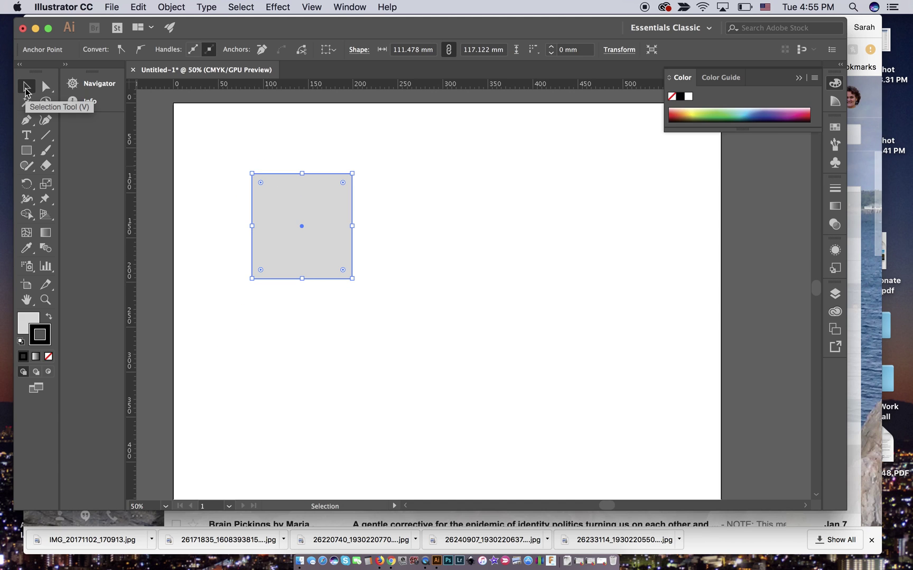
{"action": "left_click", "coordinate": [45, 87]}
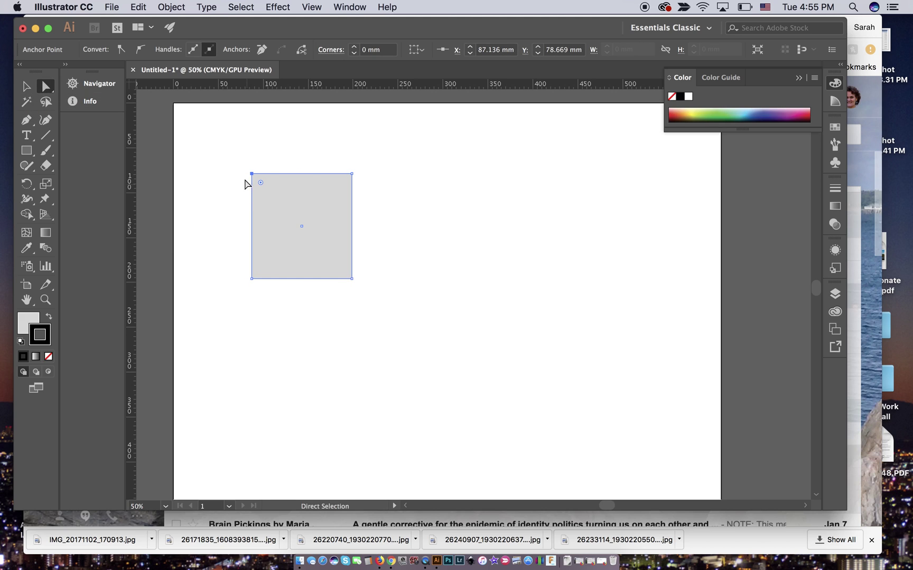
{"action": "left_click_drag", "start_coordinate": [234, 147], "coordinate": [325, 300]}
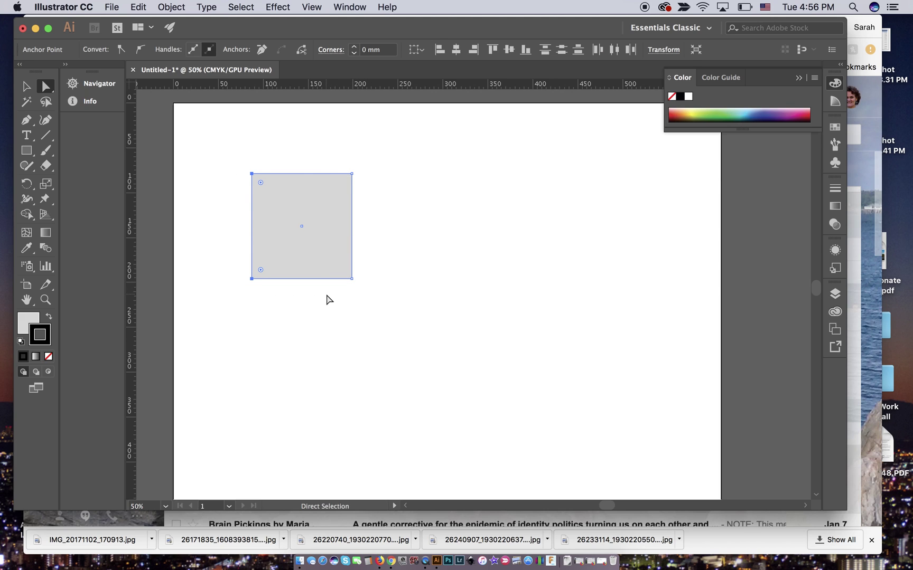
{"action": "left_click", "coordinate": [352, 174], "text": "shift"}
{"action": "mouse_move", "coordinate": [352, 174]}
{"action": "left_mouse_down"}
{"action": "mouse_move", "coordinate": [374, 175]}
{"action": "mouse_move", "coordinate": [384, 195]}
{"action": "mouse_move", "coordinate": [305, 227]}
{"action": "mouse_move", "coordinate": [460, 190]}
{"action": "mouse_move", "coordinate": [496, 299]}
{"action": "mouse_move", "coordinate": [370, 264]}
{"action": "mouse_move", "coordinate": [371, 163]}
{"action": "mouse_move", "coordinate": [313, 146]}
{"action": "mouse_move", "coordinate": [347, 168]}
{"action": "mouse_move", "coordinate": [356, 202]}
{"action": "mouse_move", "coordinate": [364, 197]}
{"action": "mouse_move", "coordinate": [352, 175]}
{"action": "left_mouse_up"}
{"action": "left_click", "coordinate": [26, 87]}
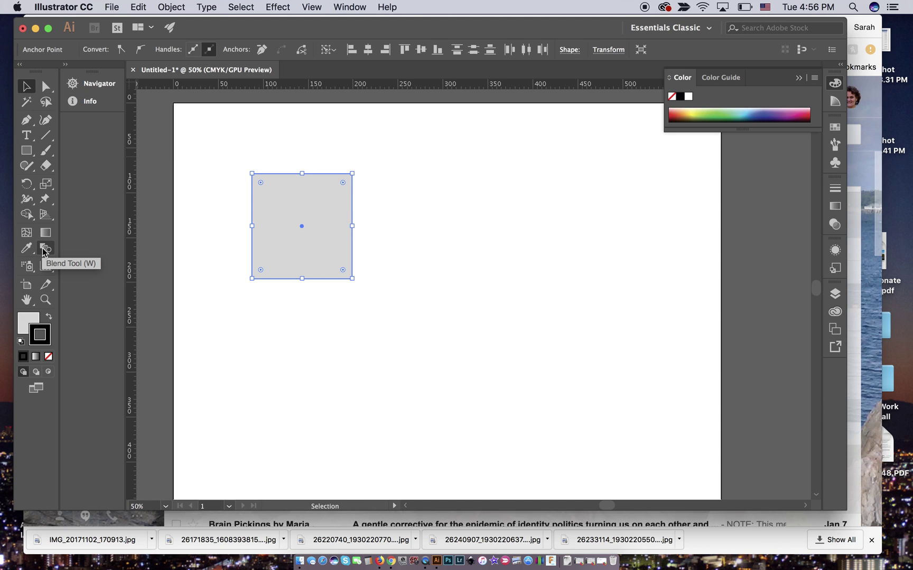
{"action": "left_click", "coordinate": [209, 8]}
{"action": "mouse_move", "coordinate": [173, 8]}
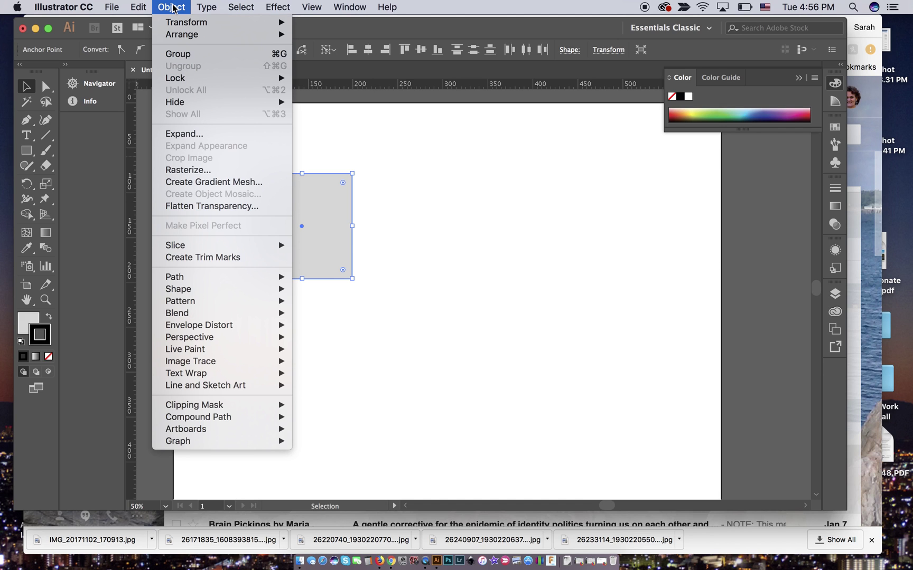
{"action": "mouse_move", "coordinate": [143, 9]}
{"action": "mouse_move", "coordinate": [115, 8]}
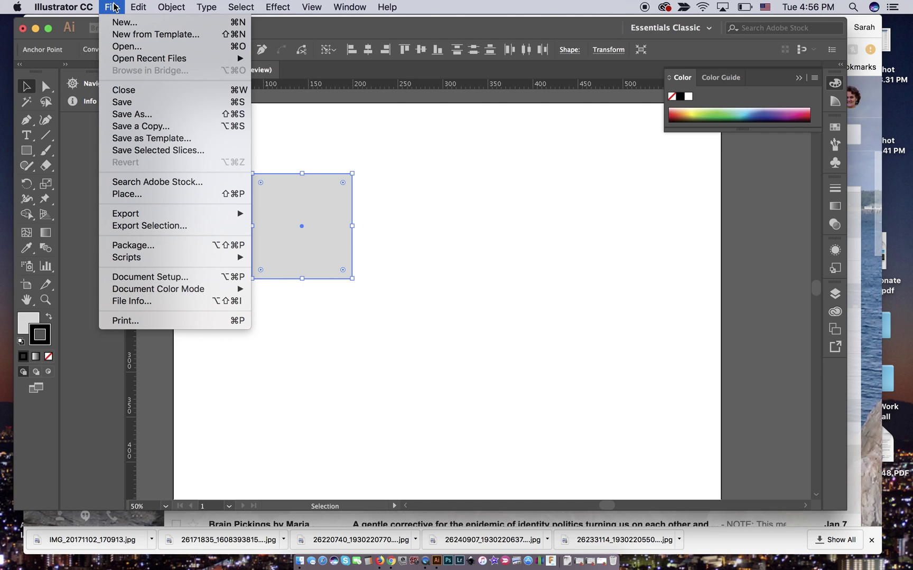
{"action": "mouse_move", "coordinate": [284, 6]}
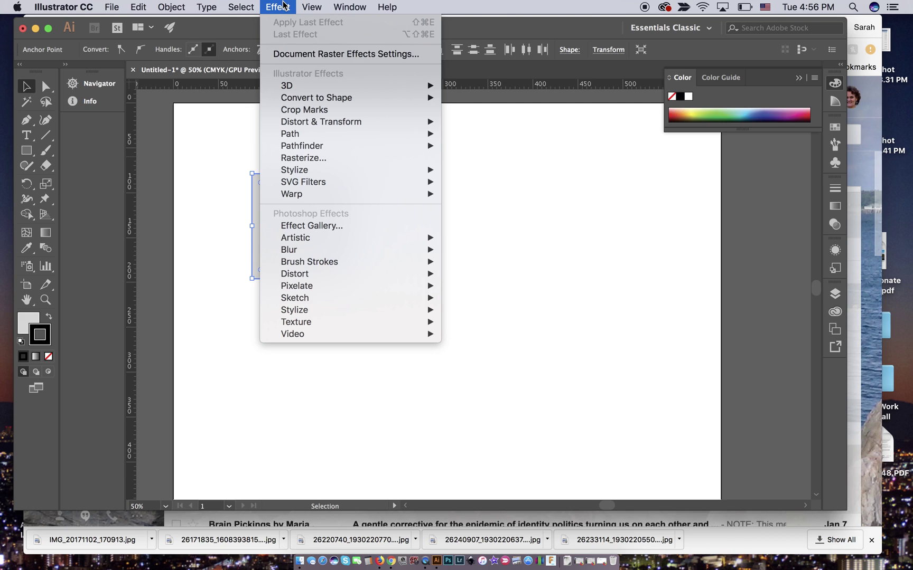
{"action": "mouse_move", "coordinate": [411, 123]}
{"action": "left_click", "coordinate": [34, 174]}
{"action": "left_click", "coordinate": [34, 175]}
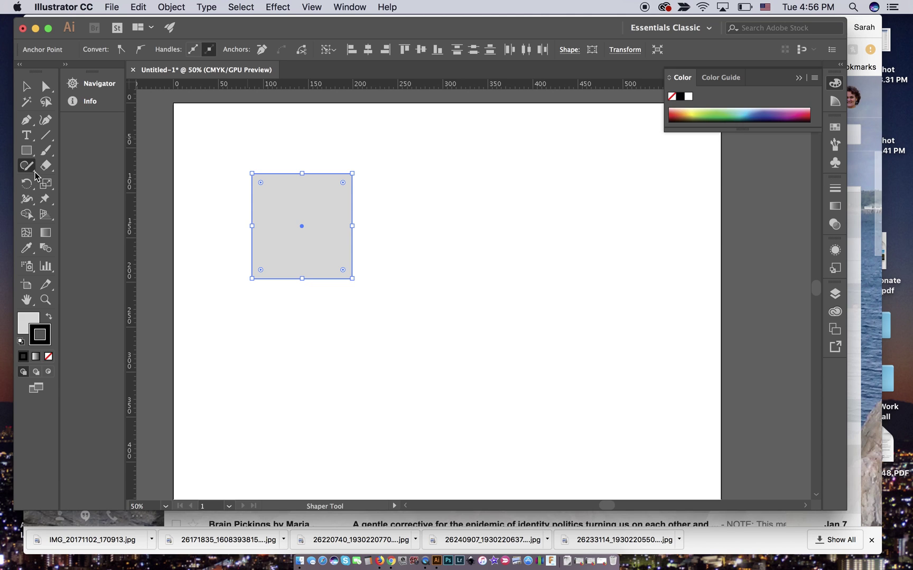
{"action": "left_click", "coordinate": [49, 169]}
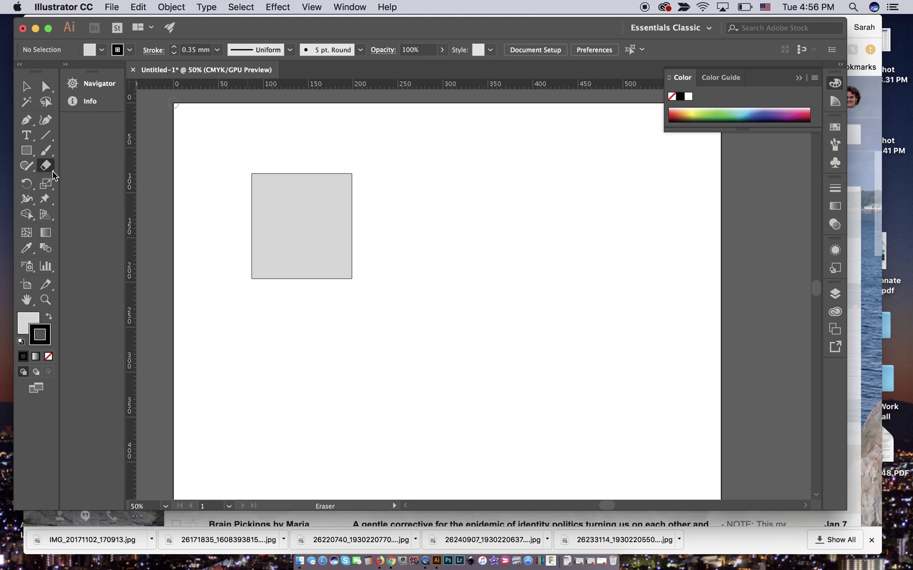
Review which attributes the Eyedropper tool picks up and applies in its options, and accept them
{"action": "left_click", "coordinate": [32, 255]}
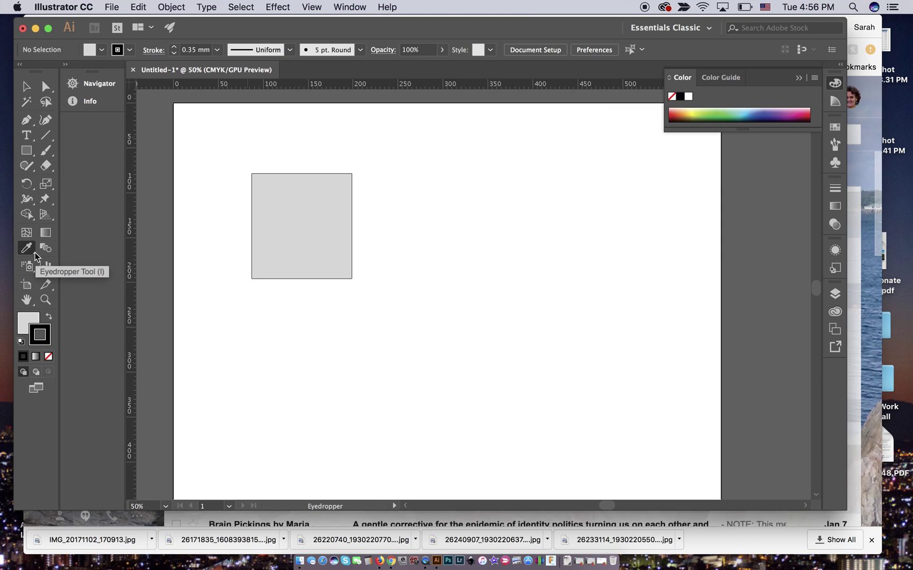
{"action": "double_click", "coordinate": [33, 252]}
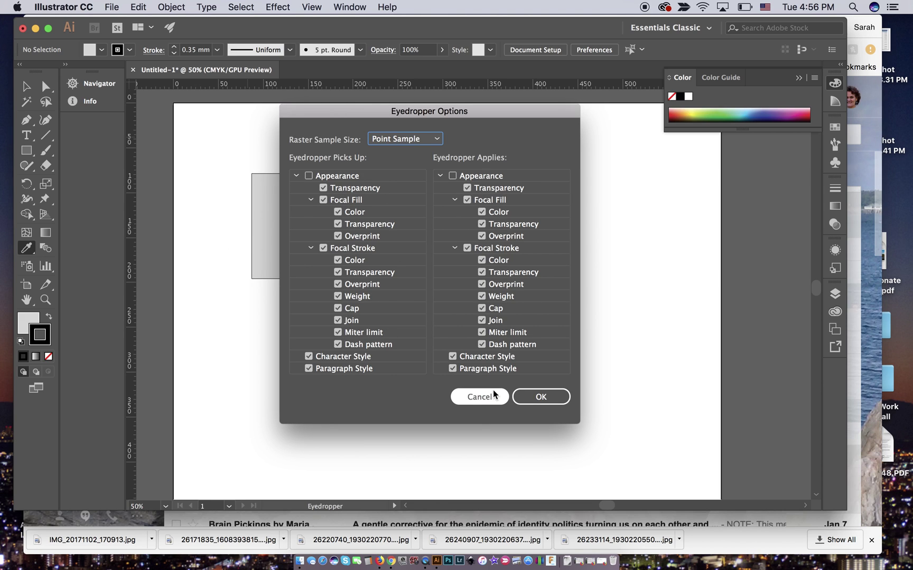
{"action": "left_click", "coordinate": [542, 396]}
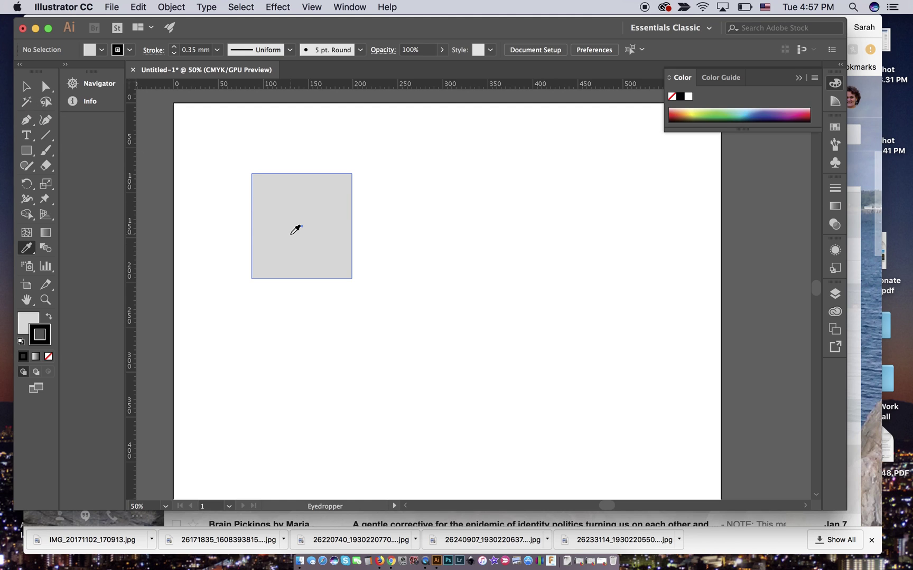
Select the grey rectangle with the Magic Wand, switch to the Lasso tool, and return to the Selection tool
{"action": "left_click", "coordinate": [26, 102]}
{"action": "left_click", "coordinate": [270, 230]}
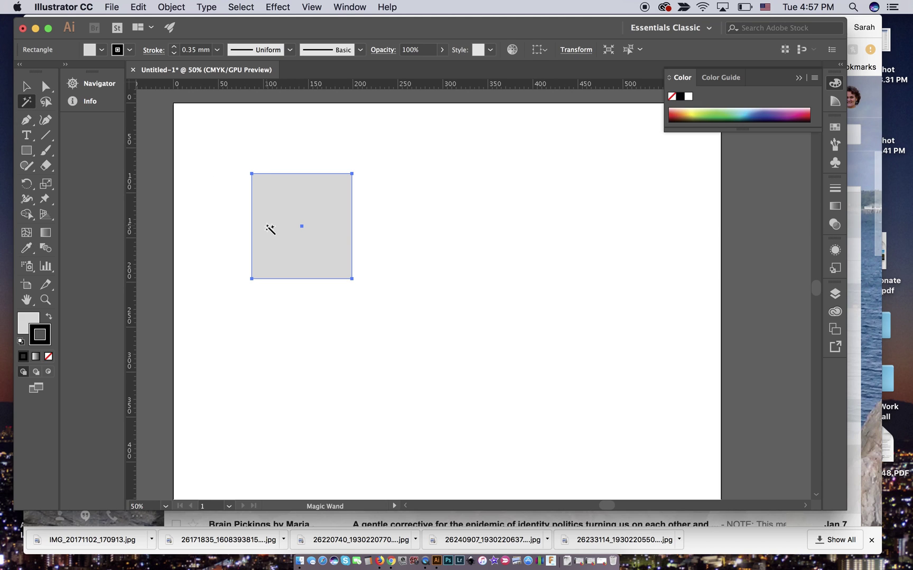
{"action": "left_click", "coordinate": [46, 101]}
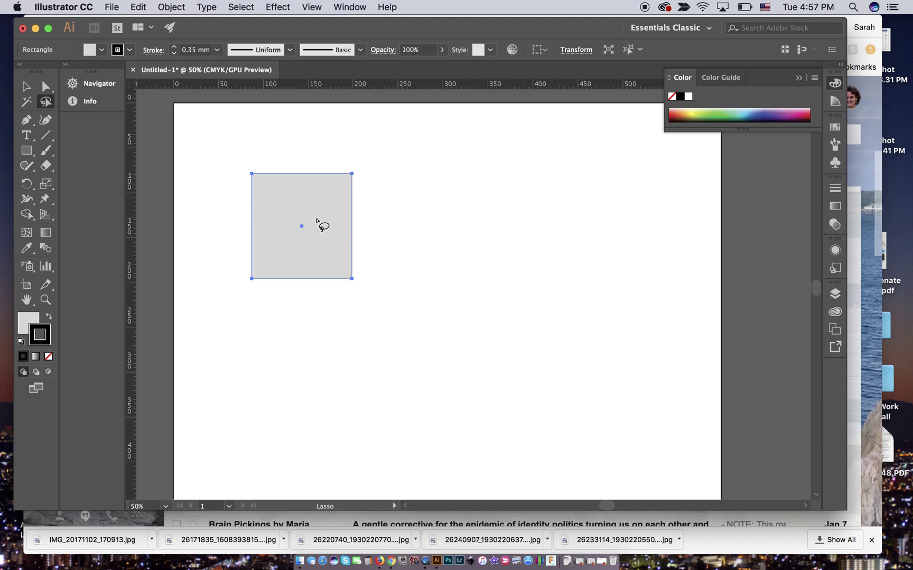
{"action": "key", "text": "v"}
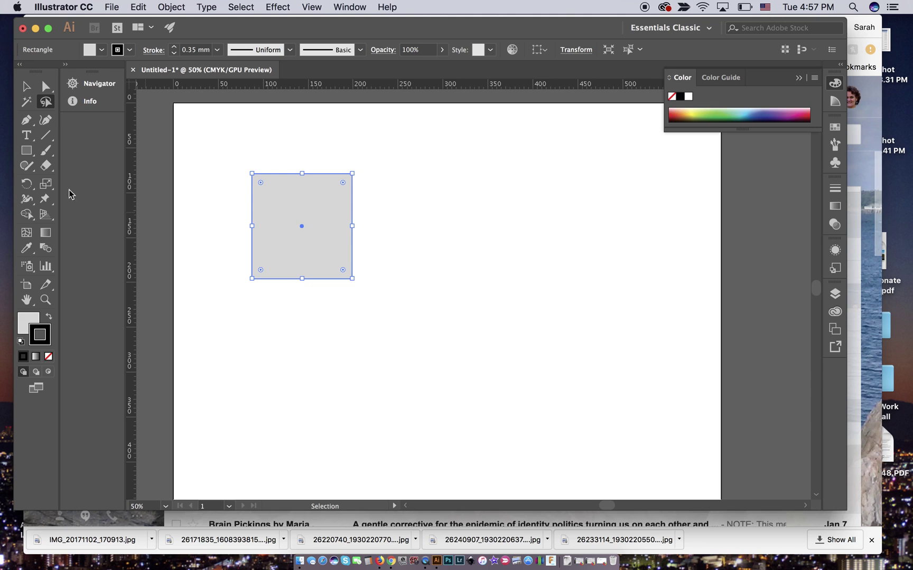
{"action": "left_click", "coordinate": [29, 168]}
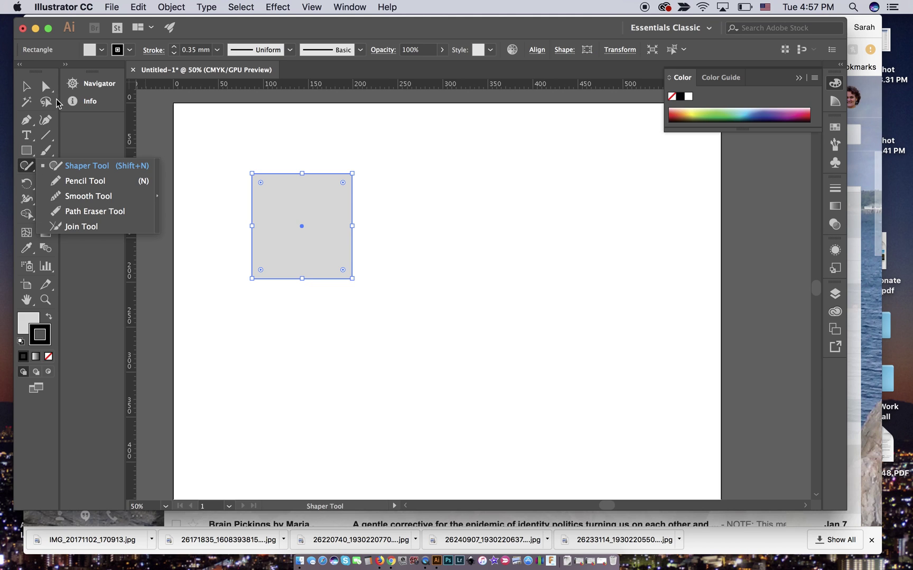
{"action": "left_click", "coordinate": [29, 103]}
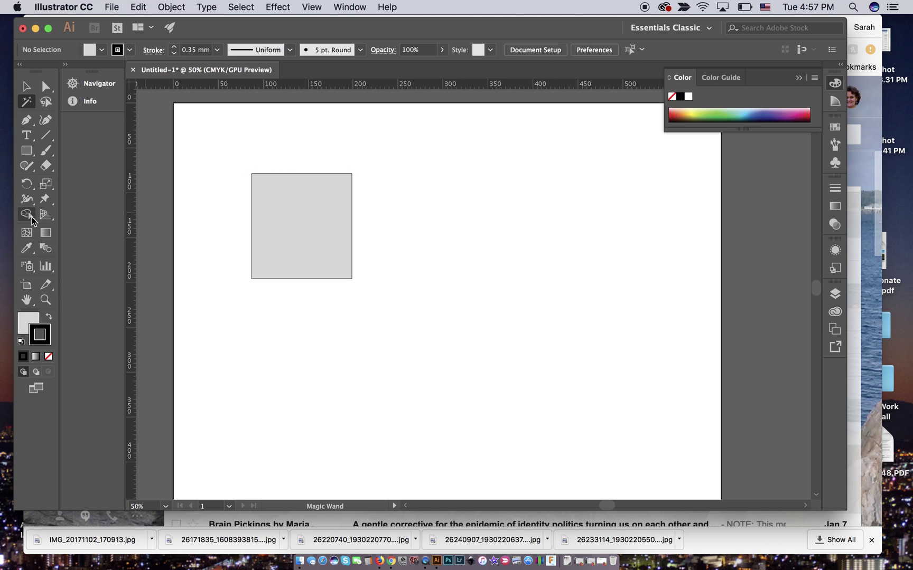
{"action": "key", "text": "v"}
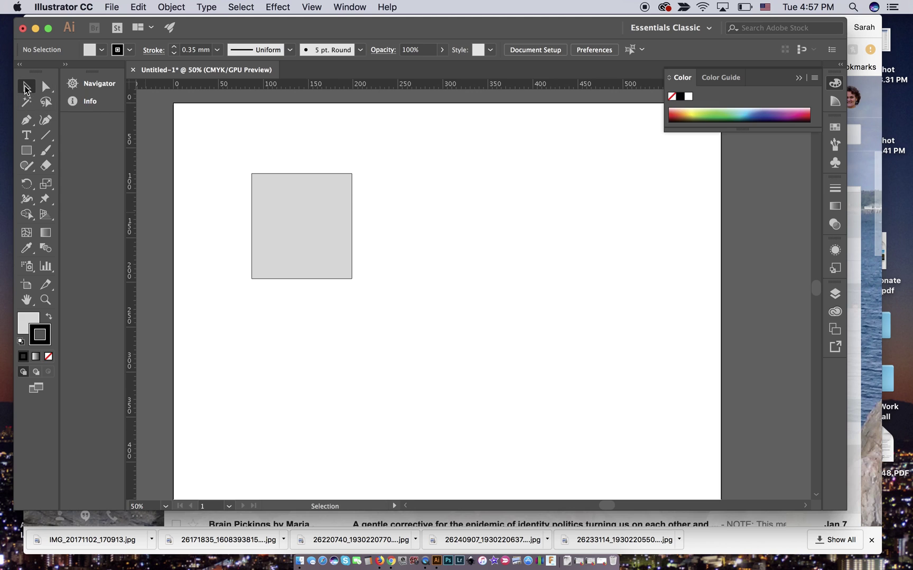
Select only the rectangle's upper-left anchor point with the Direct Selection tool
{"action": "left_click", "coordinate": [47, 86]}
{"action": "left_click_drag", "start_coordinate": [226, 158], "coordinate": [316, 253]}
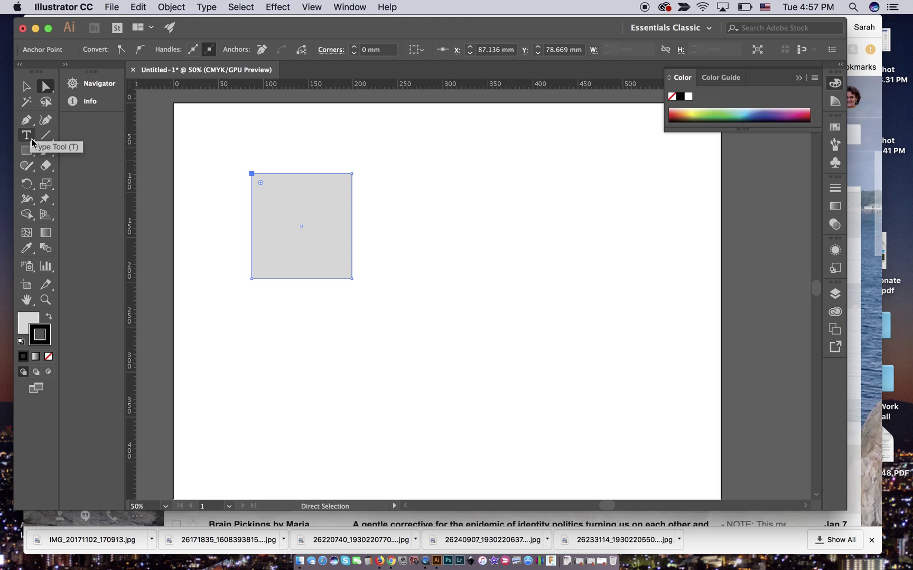
{"action": "left_click", "coordinate": [35, 148]}
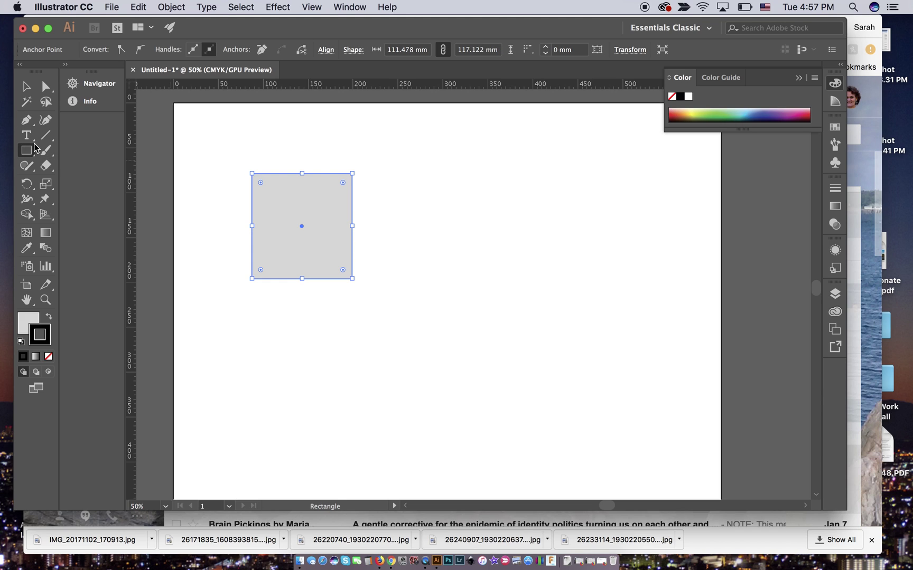
{"action": "left_click", "coordinate": [34, 141]}
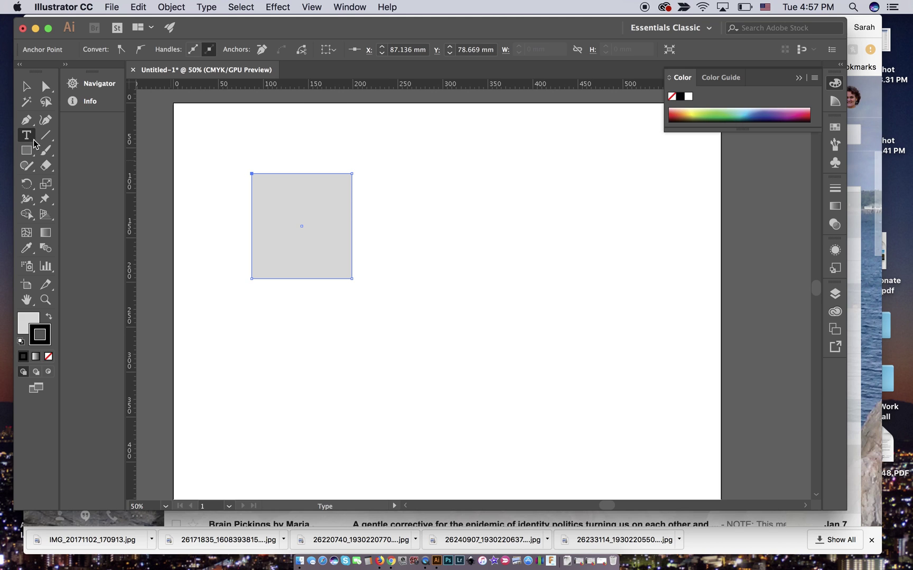
{"action": "left_click", "coordinate": [29, 121]}
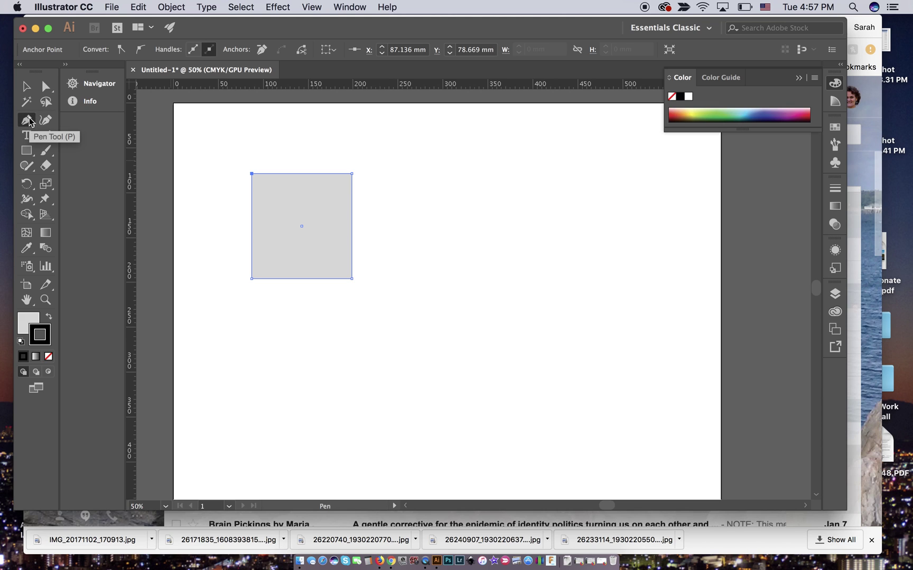
{"action": "left_click", "coordinate": [27, 101]}
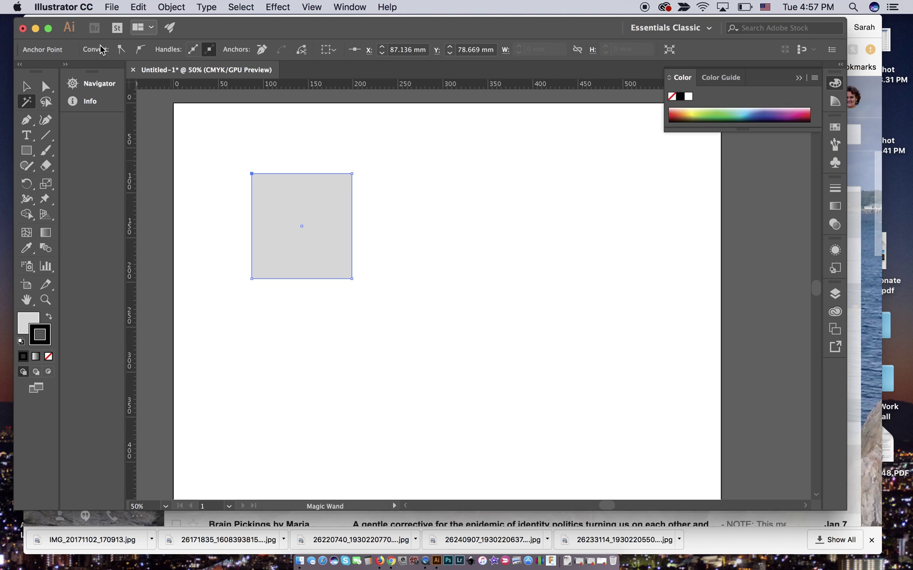
{"action": "key", "text": "super"}
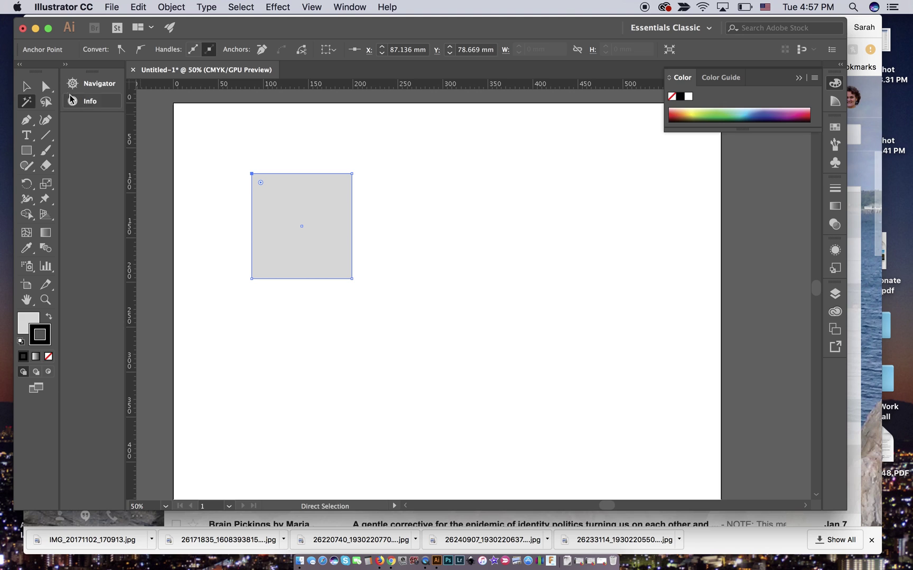
Deselect the rectangle with the Selection tool and activate the Type tool
{"action": "left_click", "coordinate": [26, 86]}
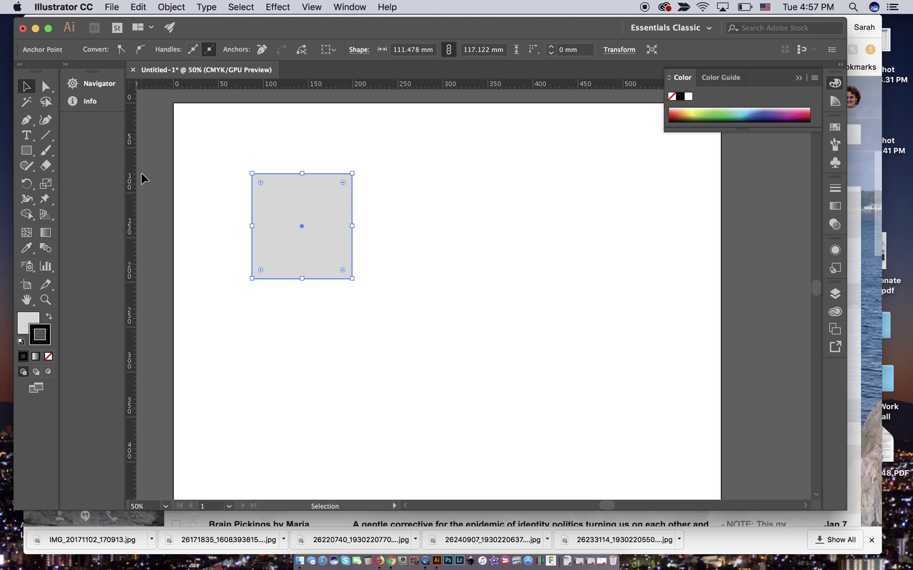
{"action": "left_click", "coordinate": [210, 163]}
{"action": "left_click", "coordinate": [26, 135]}
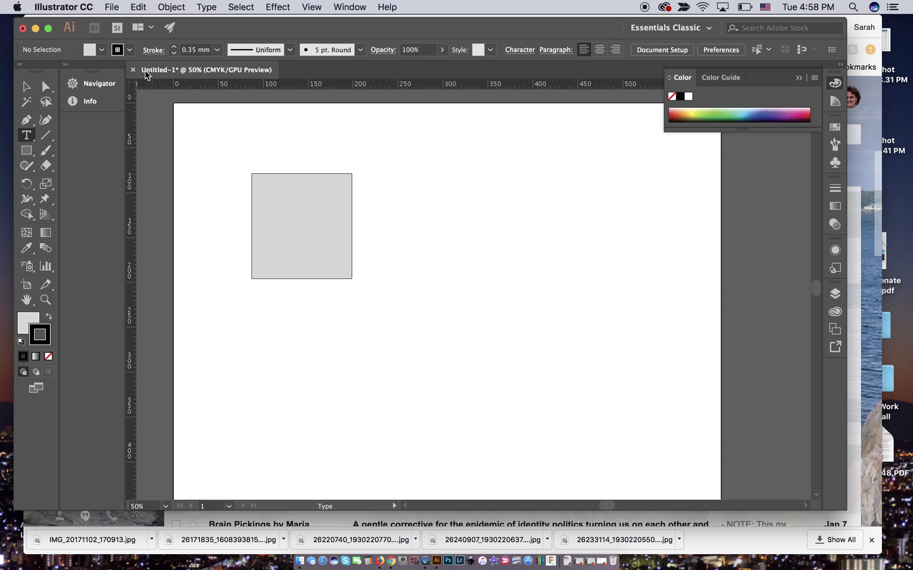
{"action": "left_click", "coordinate": [102, 50]}
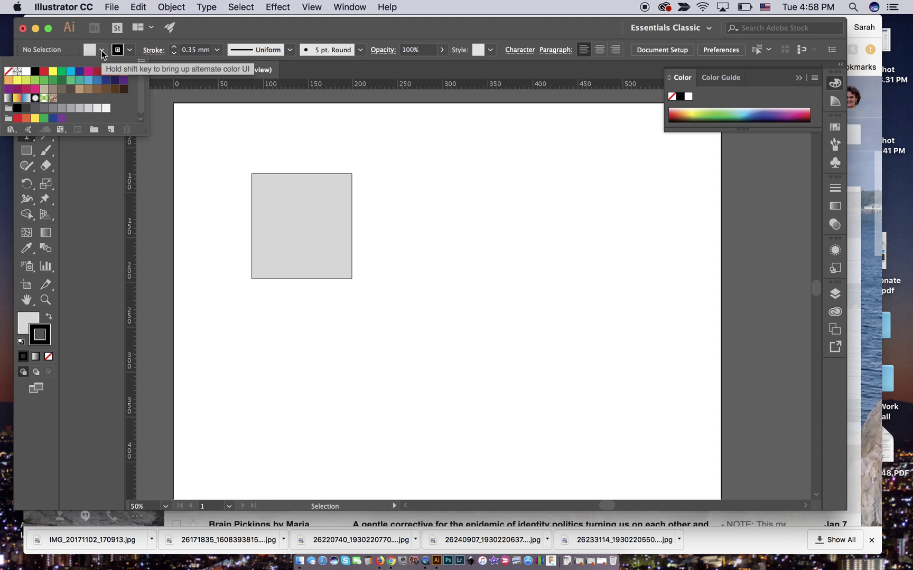
{"action": "left_click", "coordinate": [130, 50]}
{"action": "left_click", "coordinate": [130, 50]}
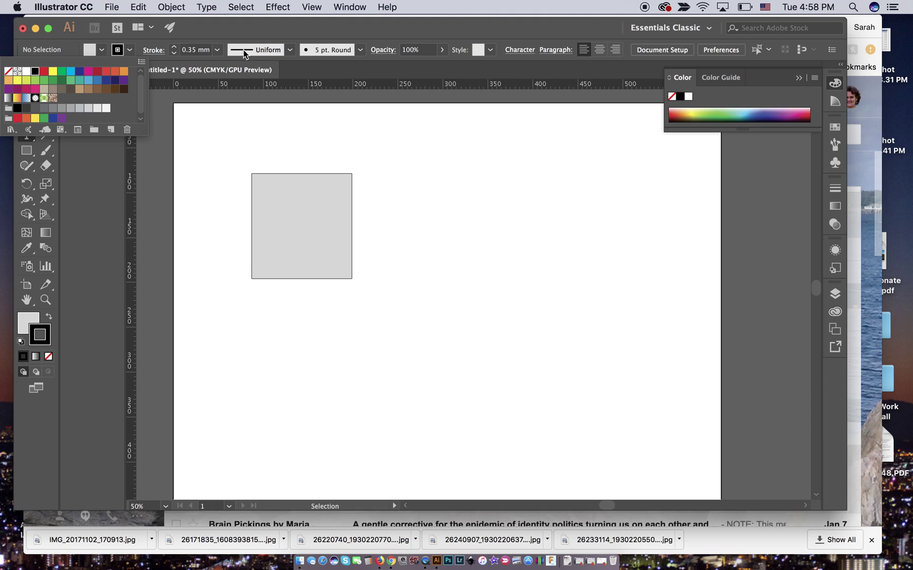
{"action": "left_click", "coordinate": [93, 159]}
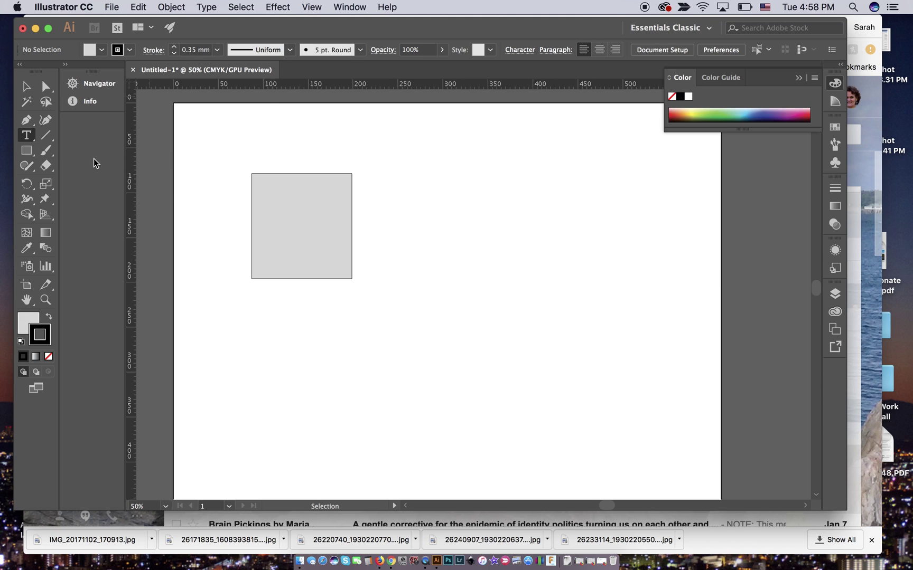
{"action": "left_click", "coordinate": [47, 166]}
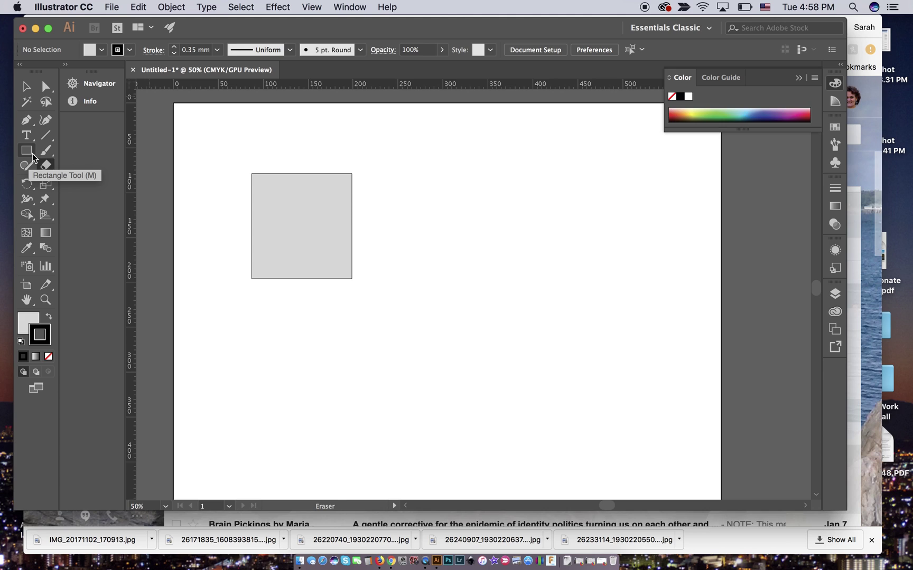
{"action": "left_click", "coordinate": [33, 155]}
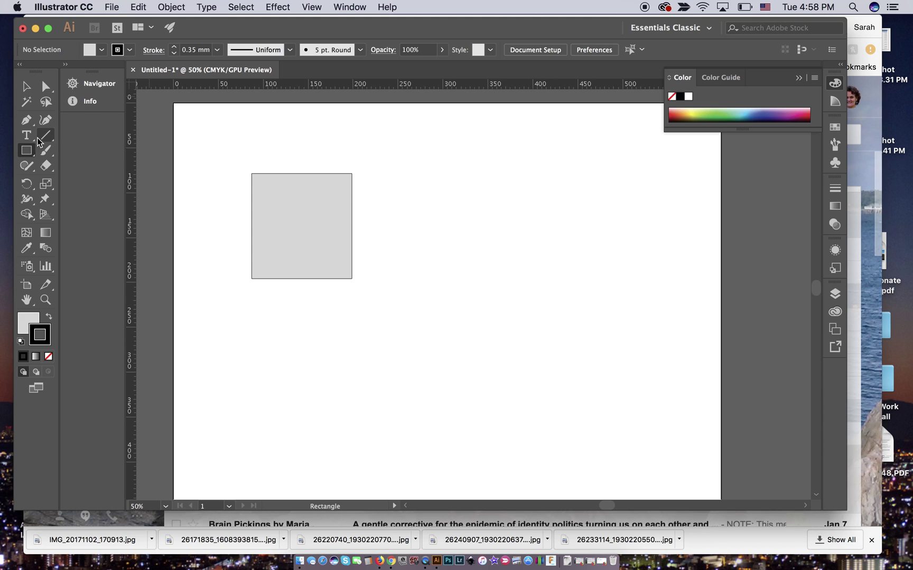
{"action": "left_click", "coordinate": [30, 85]}
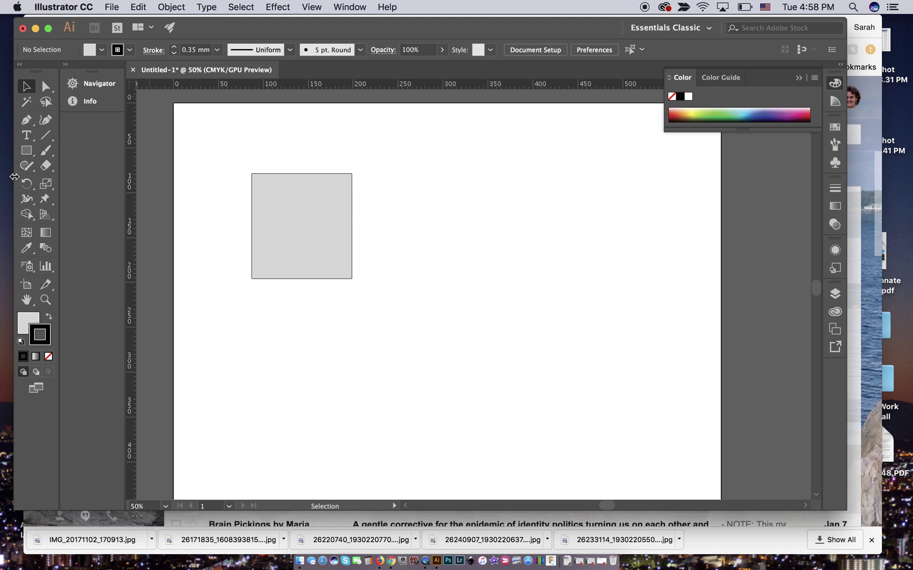
Draw four overlapping ellipses with the Ellipse tool, forming a ring around the grey rectangle's lower-right corner
{"action": "left_click", "coordinate": [34, 156]}
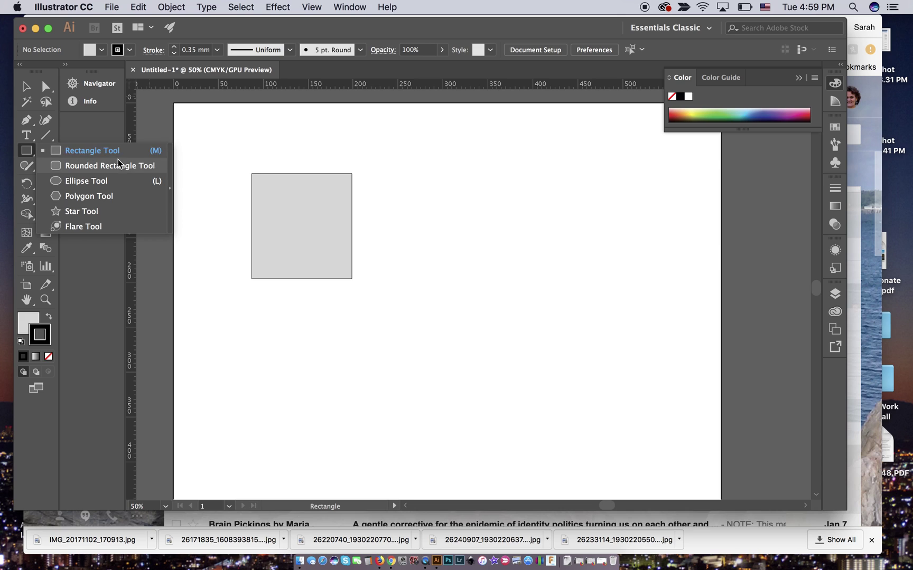
{"action": "left_click", "coordinate": [111, 180]}
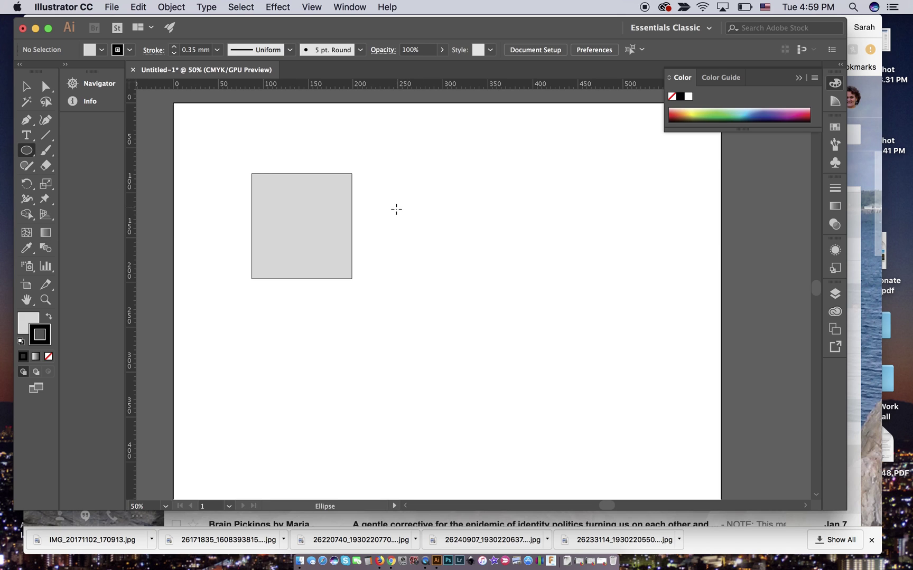
{"action": "left_click_drag", "start_coordinate": [320, 201], "coordinate": [417, 266]}
{"action": "left_click_drag", "start_coordinate": [289, 258], "coordinate": [356, 335]}
{"action": "left_click_drag", "start_coordinate": [382, 246], "coordinate": [417, 313]}
{"action": "left_click_drag", "start_coordinate": [319, 299], "coordinate": [428, 356]}
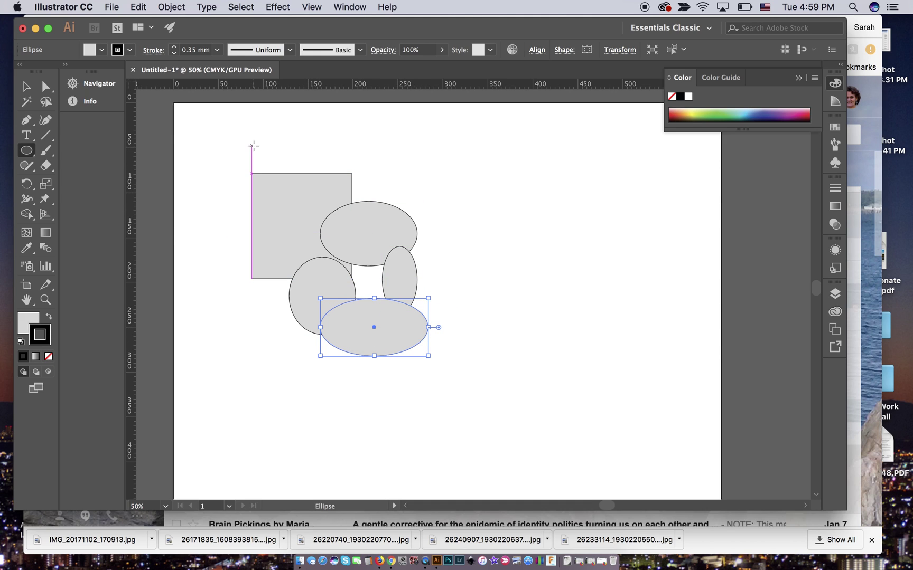
Select the rectangle and all four ellipses and merge them into one shape with the Shape Builder tool
{"action": "left_click", "coordinate": [27, 88]}
{"action": "left_click_drag", "start_coordinate": [220, 143], "coordinate": [466, 405]}
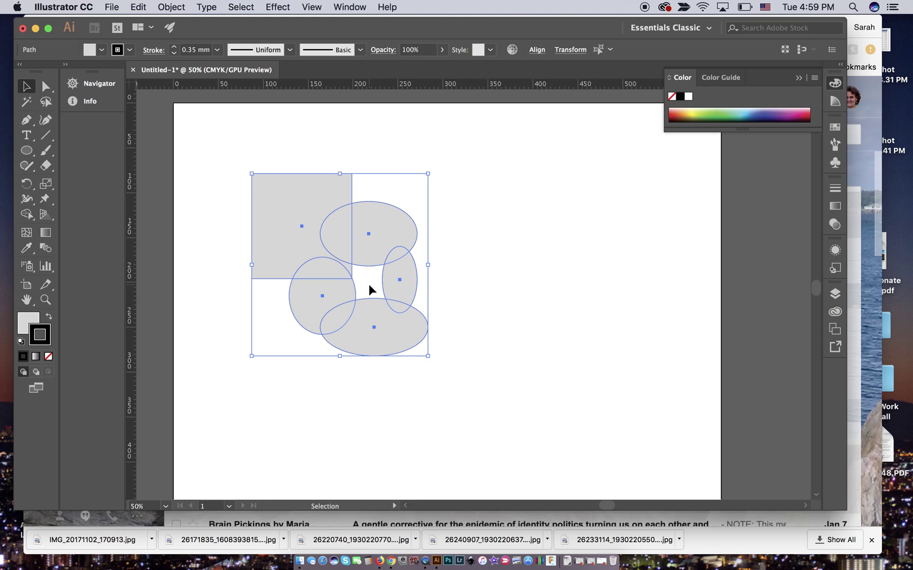
{"action": "left_click", "coordinate": [27, 215]}
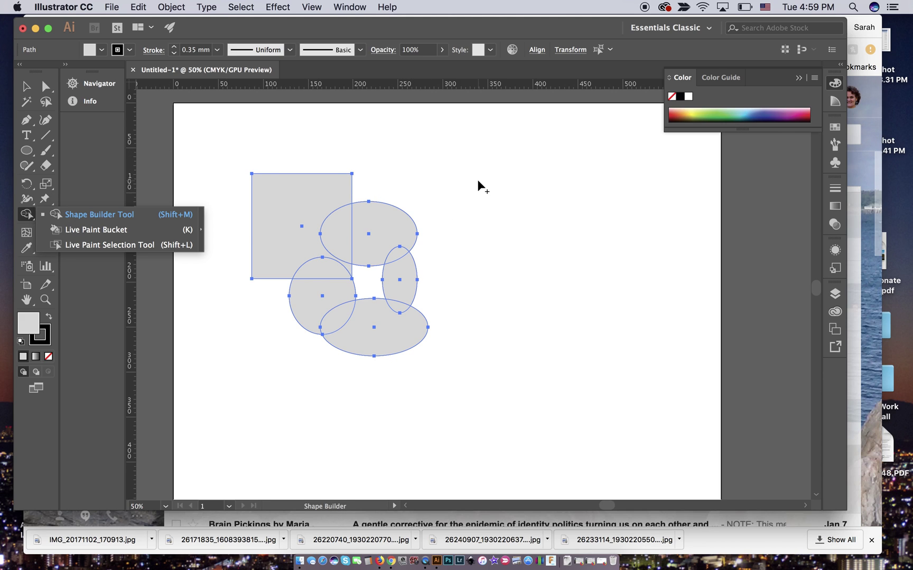
{"action": "mouse_move", "coordinate": [293, 197]}
{"action": "left_mouse_down"}
{"action": "mouse_move", "coordinate": [339, 236]}
{"action": "mouse_move", "coordinate": [367, 227]}
{"action": "mouse_move", "coordinate": [392, 240]}
{"action": "mouse_move", "coordinate": [407, 293]}
{"action": "mouse_move", "coordinate": [393, 327]}
{"action": "mouse_move", "coordinate": [376, 334]}
{"action": "mouse_move", "coordinate": [326, 309]}
{"action": "mouse_move", "coordinate": [320, 265]}
{"action": "left_mouse_up"}
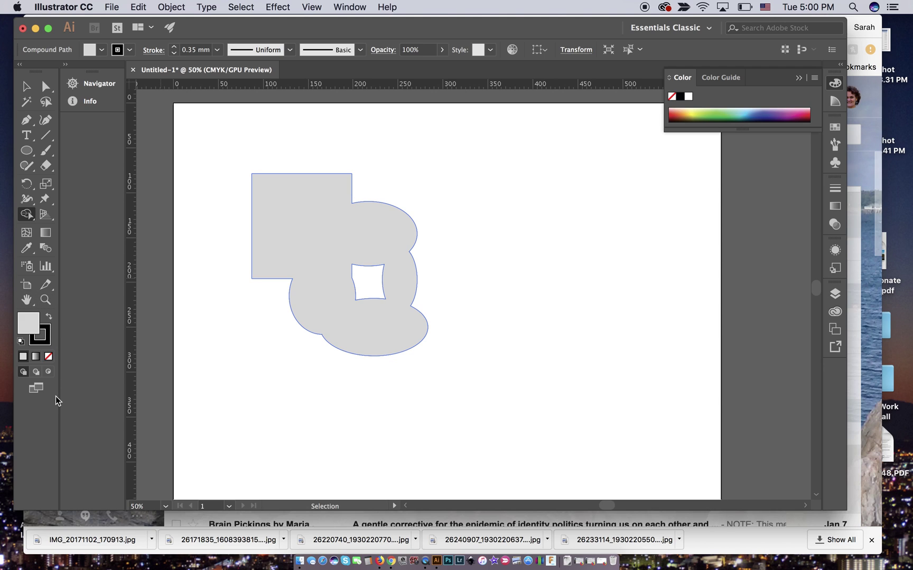
Paint a looping freehand stroke in the empty area beside the merged shape with the Paintbrush tool
{"action": "left_click", "coordinate": [49, 156]}
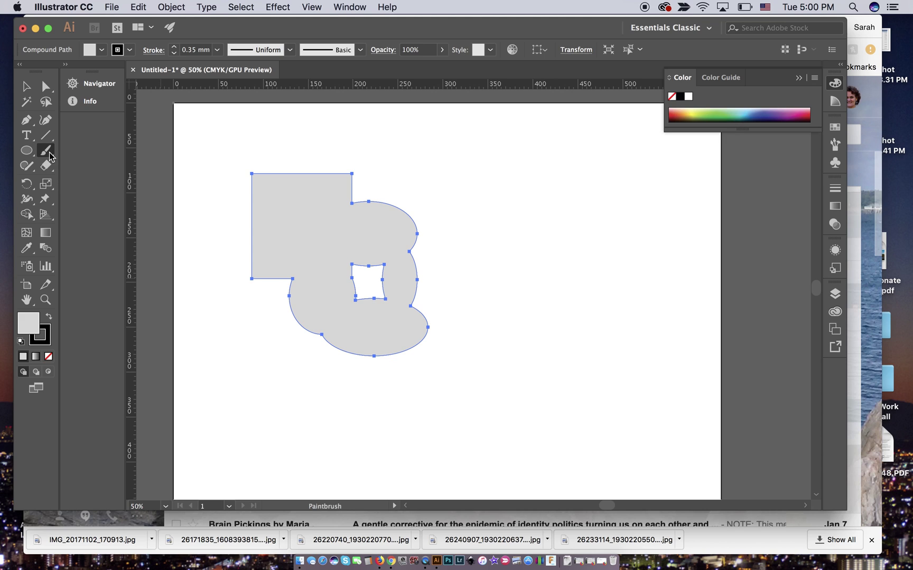
{"action": "mouse_move", "coordinate": [516, 179]}
{"action": "left_mouse_down"}
{"action": "mouse_move", "coordinate": [630, 239]}
{"action": "mouse_move", "coordinate": [626, 340]}
{"action": "mouse_move", "coordinate": [489, 241]}
{"action": "mouse_move", "coordinate": [551, 289]}
{"action": "mouse_move", "coordinate": [594, 365]}
{"action": "left_mouse_up"}
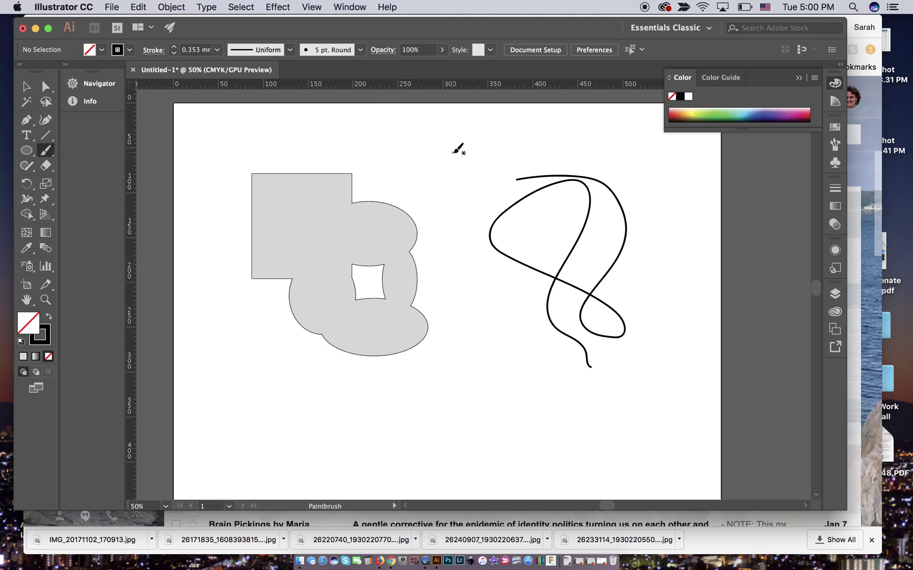
Select the brush stroke with the Direct Selection tool, examine its anchor points up close, and deselect it
{"action": "left_click", "coordinate": [45, 88]}
{"action": "mouse_move", "coordinate": [478, 154]}
{"action": "left_mouse_down"}
{"action": "mouse_move", "coordinate": [633, 393]}
{"action": "mouse_move", "coordinate": [670, 404]}
{"action": "left_mouse_up"}
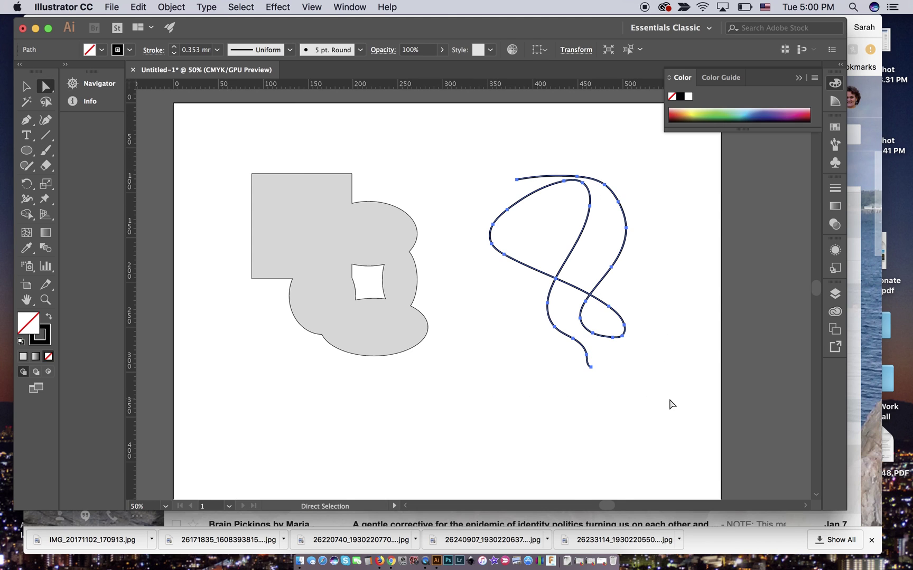
{"action": "scroll", "coordinate": [669, 404], "scroll_direction": "up", "scroll_amount": 5}
{"action": "scroll", "coordinate": [670, 404], "scroll_direction": "up", "scroll_amount": 4}
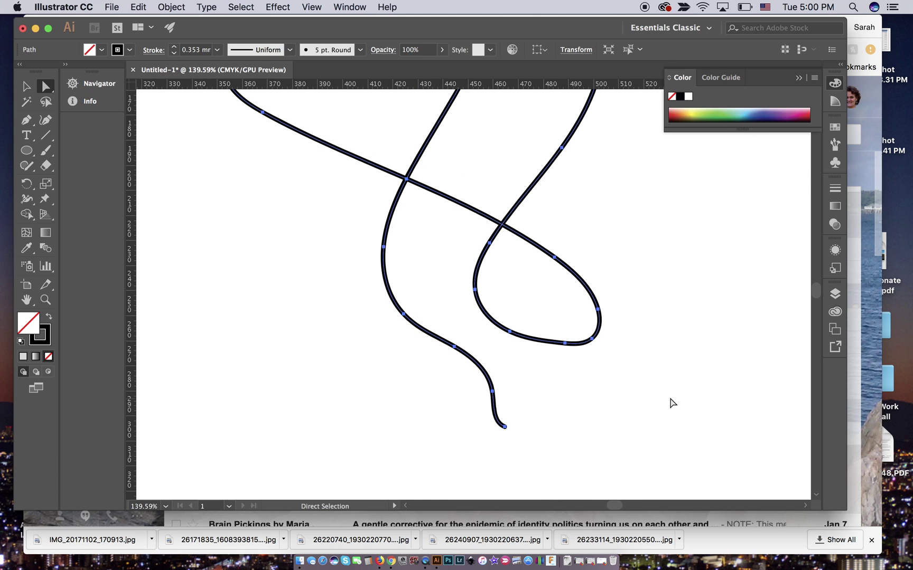
{"action": "scroll", "coordinate": [670, 403], "scroll_direction": "up", "scroll_amount": 9}
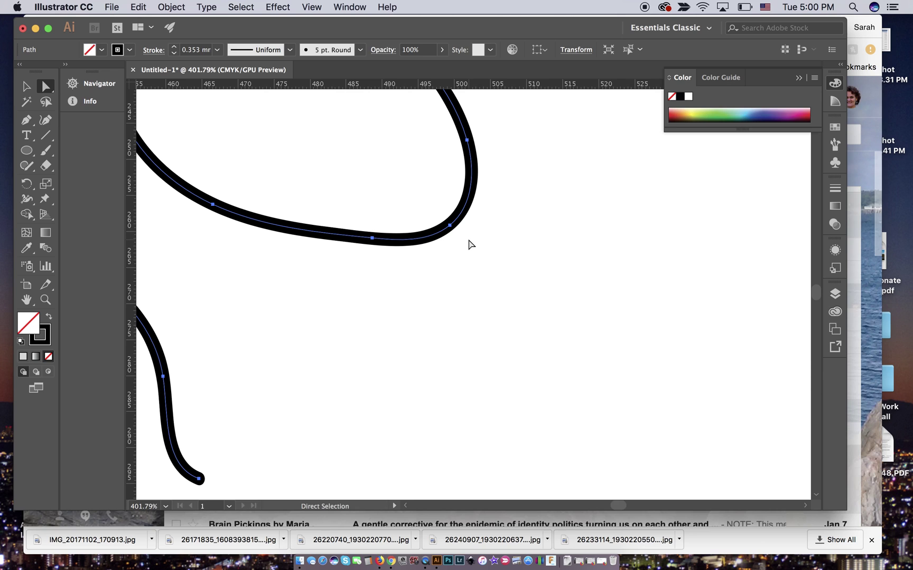
{"action": "scroll", "coordinate": [468, 244], "scroll_direction": "down", "scroll_amount": 15}
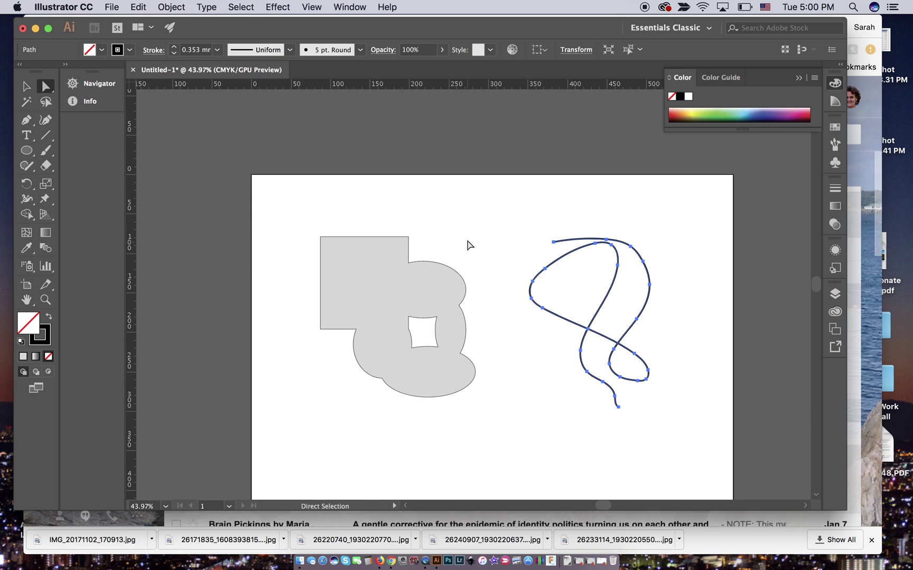
{"action": "left_click", "coordinate": [496, 213]}
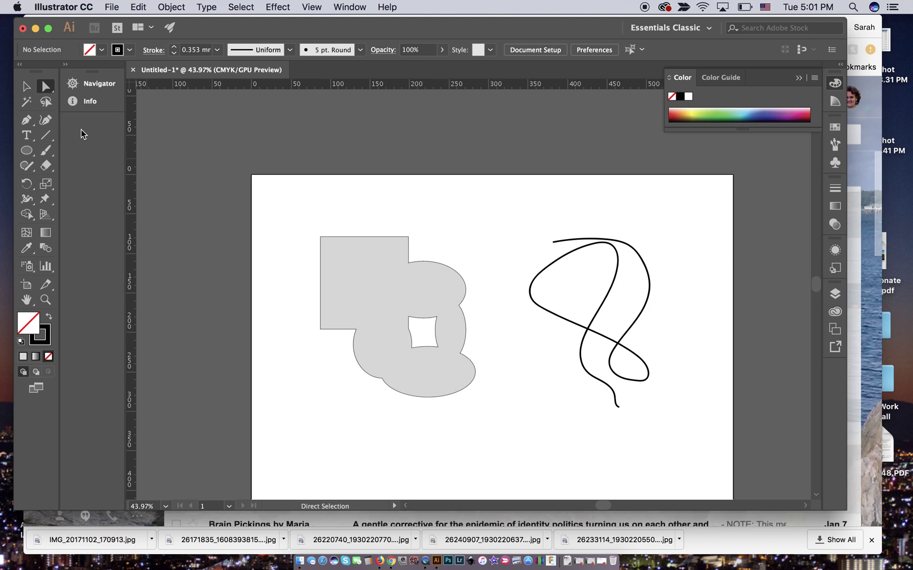
Select the anchor point at the top of the merged shape's upper-right curve with the Direct Selection tool
{"action": "left_click", "coordinate": [29, 122]}
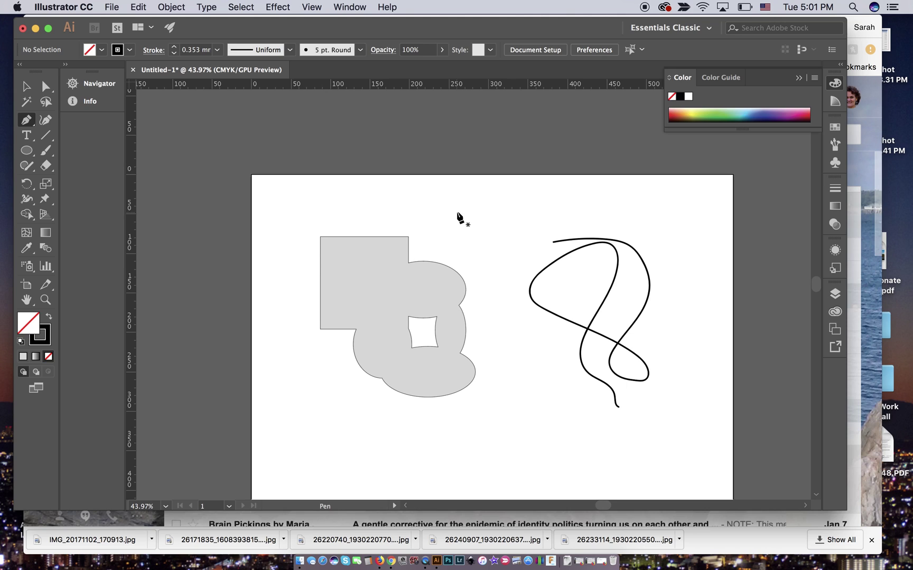
{"action": "left_click", "coordinate": [45, 87]}
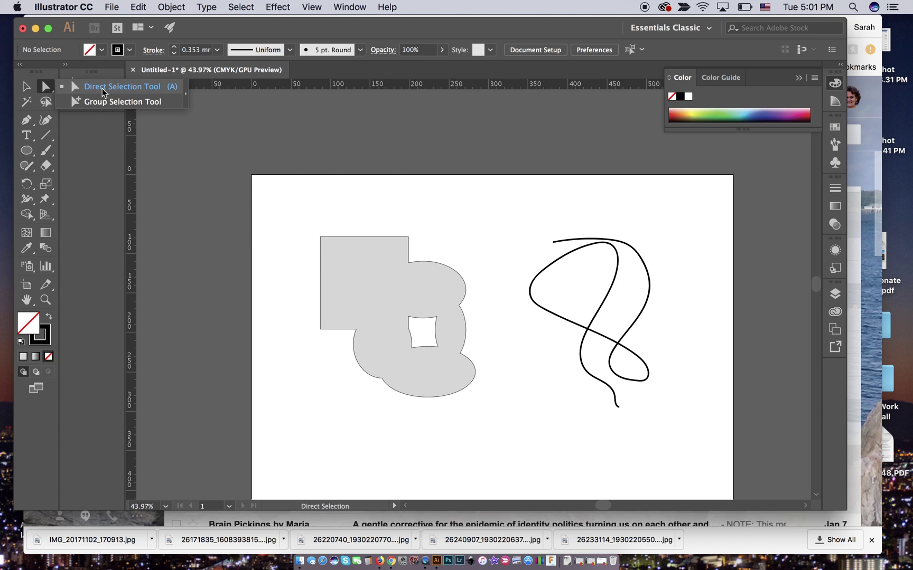
{"action": "left_click", "coordinate": [312, 228]}
{"action": "left_click_drag", "start_coordinate": [313, 228], "coordinate": [355, 273]}
{"action": "left_click", "coordinate": [486, 266]}
{"action": "left_click_drag", "start_coordinate": [417, 251], "coordinate": [437, 283]}
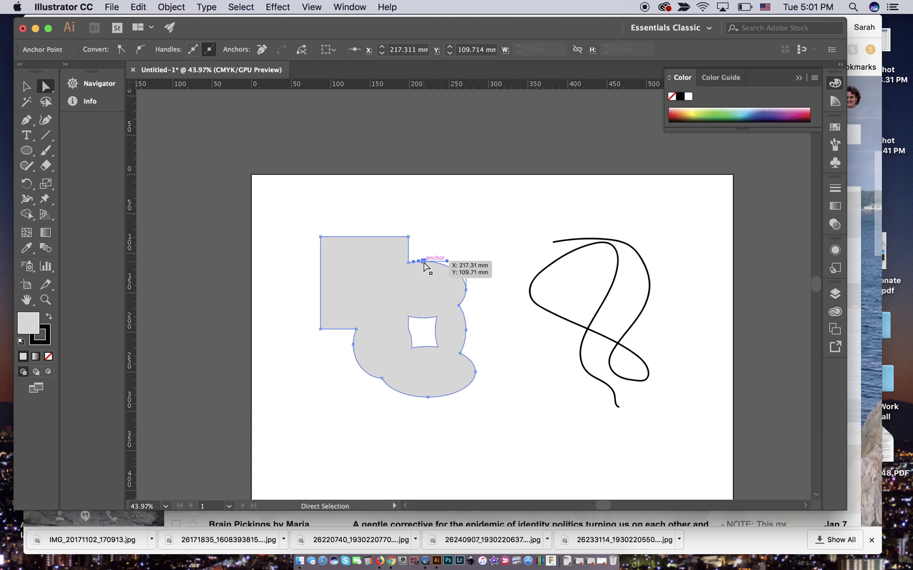
Reshape the upper-right curve by tilting the selected anchor's right-hand direction handle downward, and deselect the shape
{"action": "scroll", "coordinate": [424, 266], "scroll_direction": "up", "scroll_amount": 8}
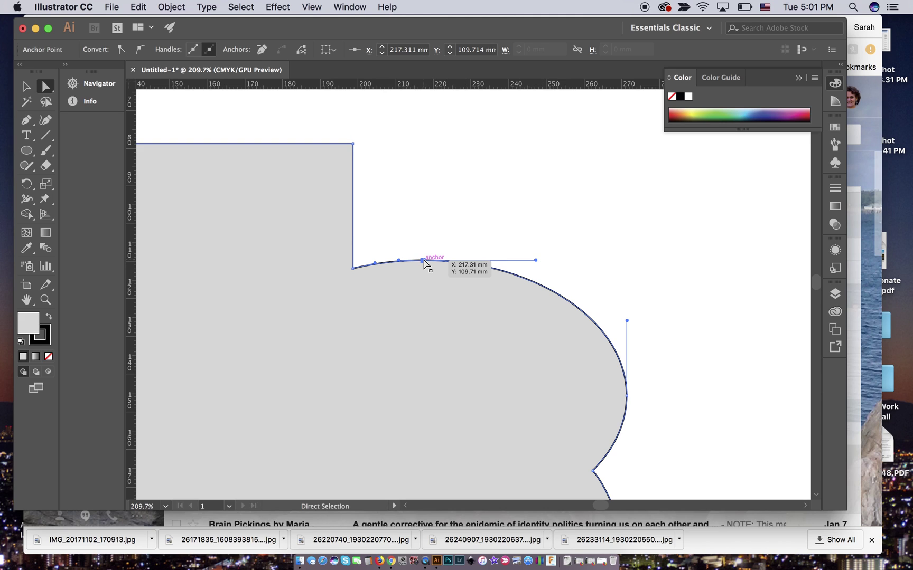
{"action": "mouse_move", "coordinate": [515, 273]}
{"action": "left_mouse_down"}
{"action": "mouse_move", "coordinate": [504, 296]}
{"action": "mouse_move", "coordinate": [520, 284]}
{"action": "mouse_move", "coordinate": [503, 310]}
{"action": "mouse_move", "coordinate": [548, 238]}
{"action": "mouse_move", "coordinate": [504, 285]}
{"action": "left_mouse_up"}
{"action": "left_click", "coordinate": [516, 278]}
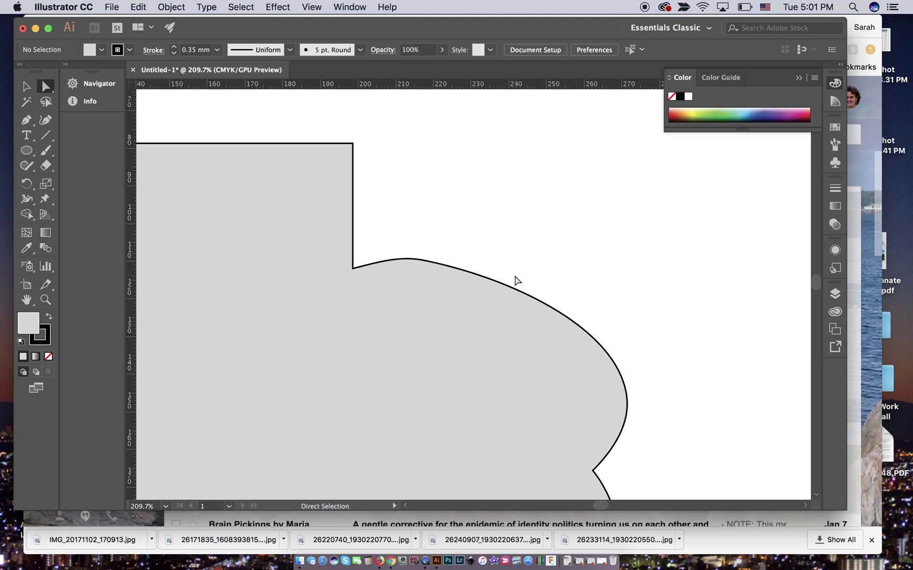
Reselect the upper-right curve's top anchor and move it up and right to about X 220.9 mm, Y 105.7 mm
{"action": "left_click", "coordinate": [413, 259]}
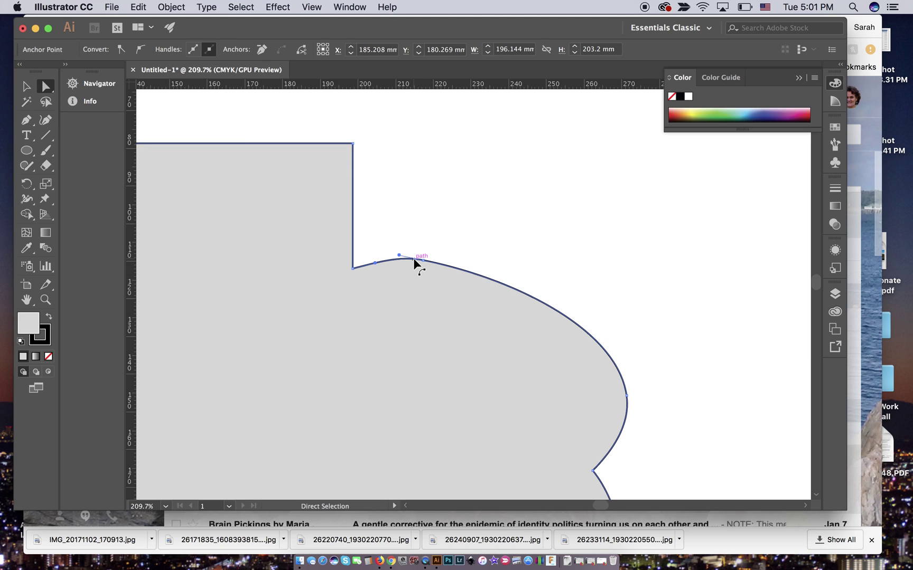
{"action": "left_click_drag", "start_coordinate": [399, 255], "coordinate": [429, 220]}
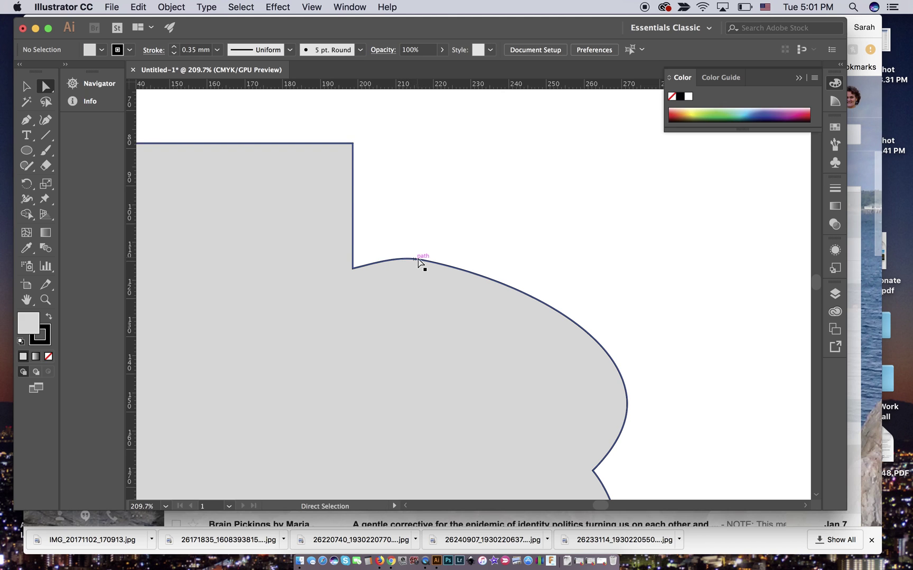
{"action": "left_click", "coordinate": [422, 260]}
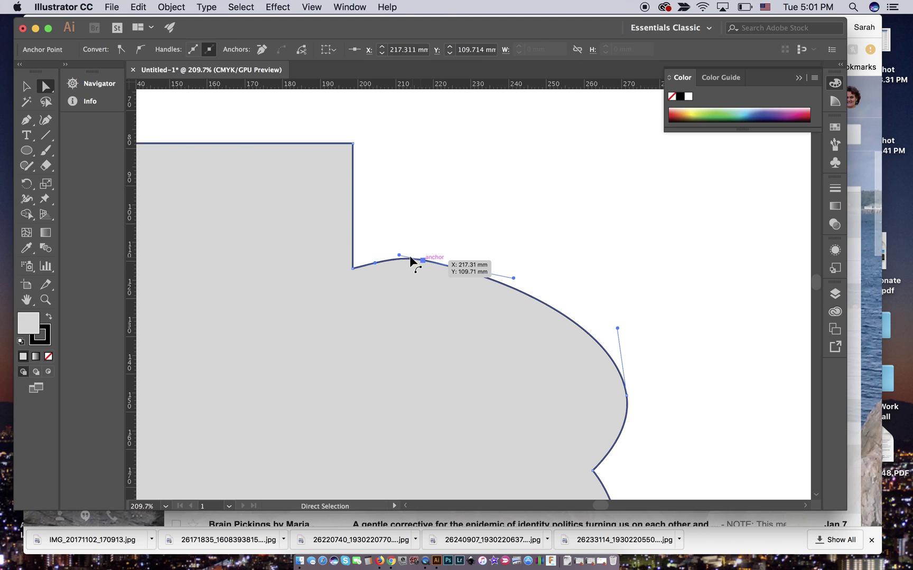
{"action": "left_click_drag", "start_coordinate": [399, 256], "coordinate": [437, 244]}
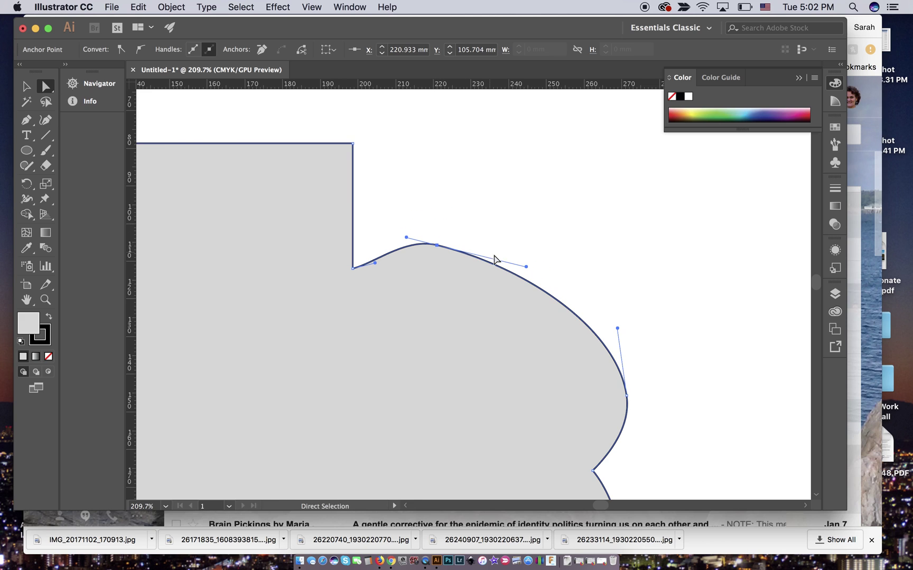
Turn the moved anchor into a sharp corner by collapsing its direction handles
{"action": "left_click_drag", "start_coordinate": [527, 265], "coordinate": [384, 251]}
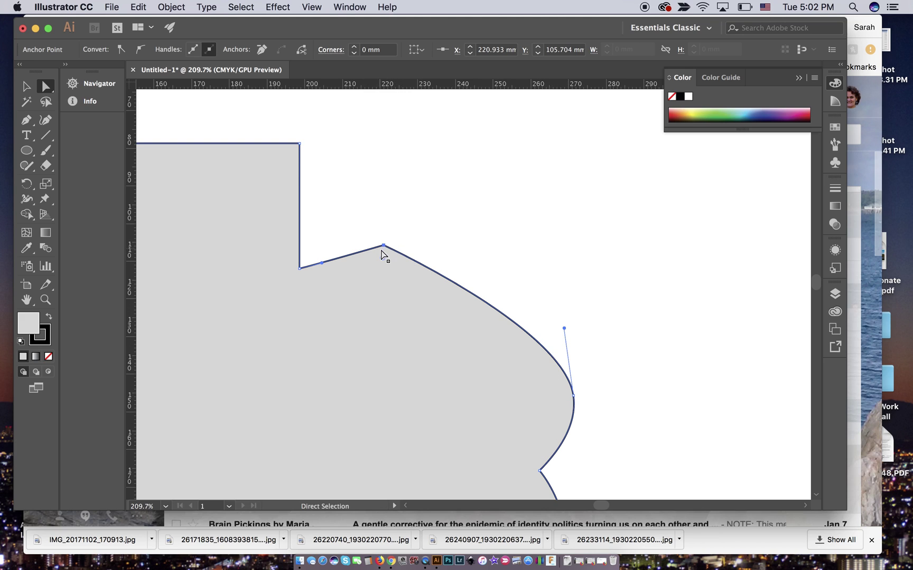
{"action": "left_click", "coordinate": [383, 248]}
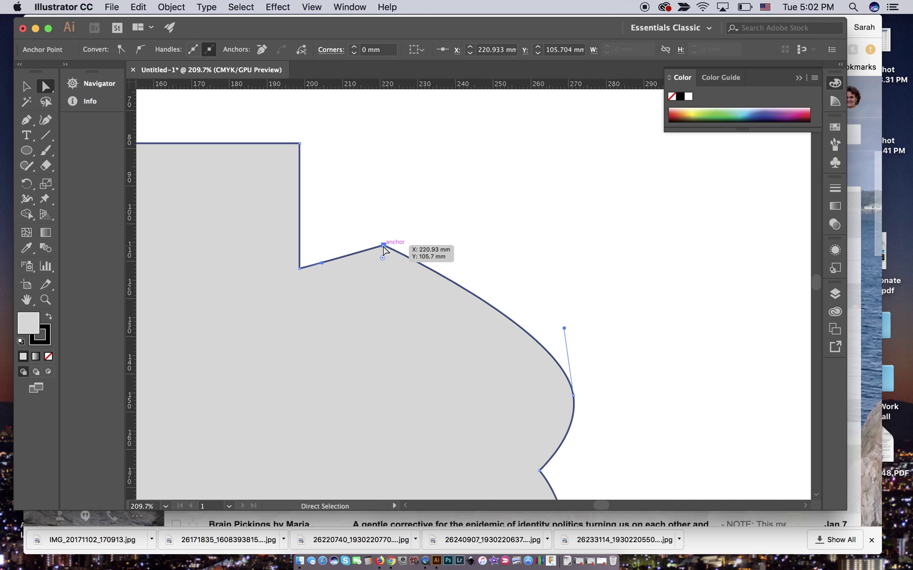
{"action": "key", "text": "super+minus"}
{"action": "key", "text": "super+minus"}
{"action": "key", "text": "super+minus"}
{"action": "key", "text": "super+minus"}
{"action": "key", "text": "super+minus"}
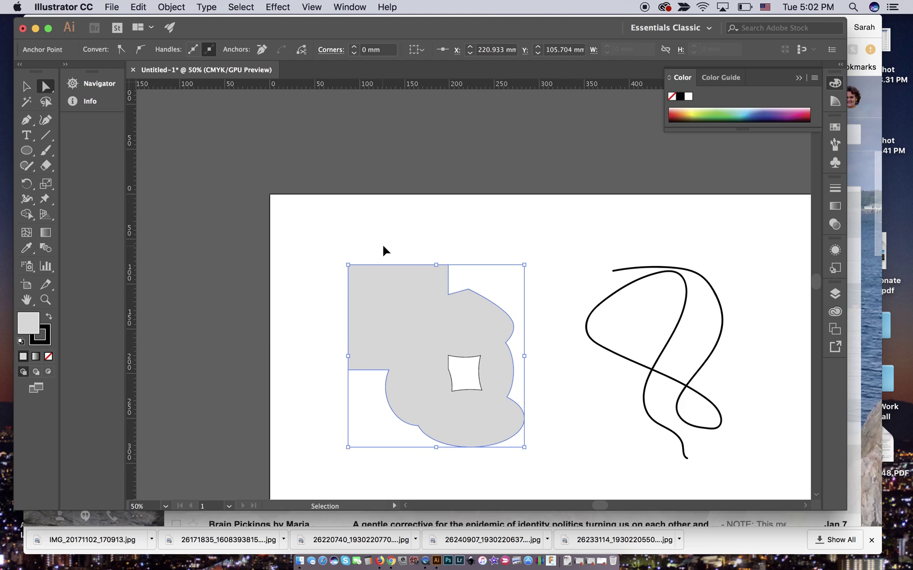
{"action": "scroll", "coordinate": [383, 251], "scroll_direction": "down", "scroll_amount": 5}
{"action": "scroll", "coordinate": [383, 251], "scroll_direction": "right", "scroll_amount": 5}
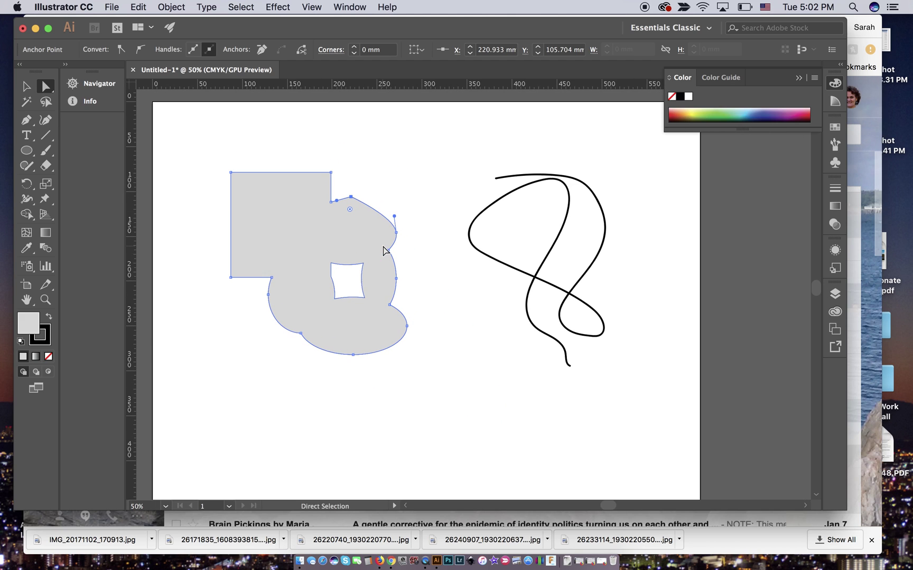